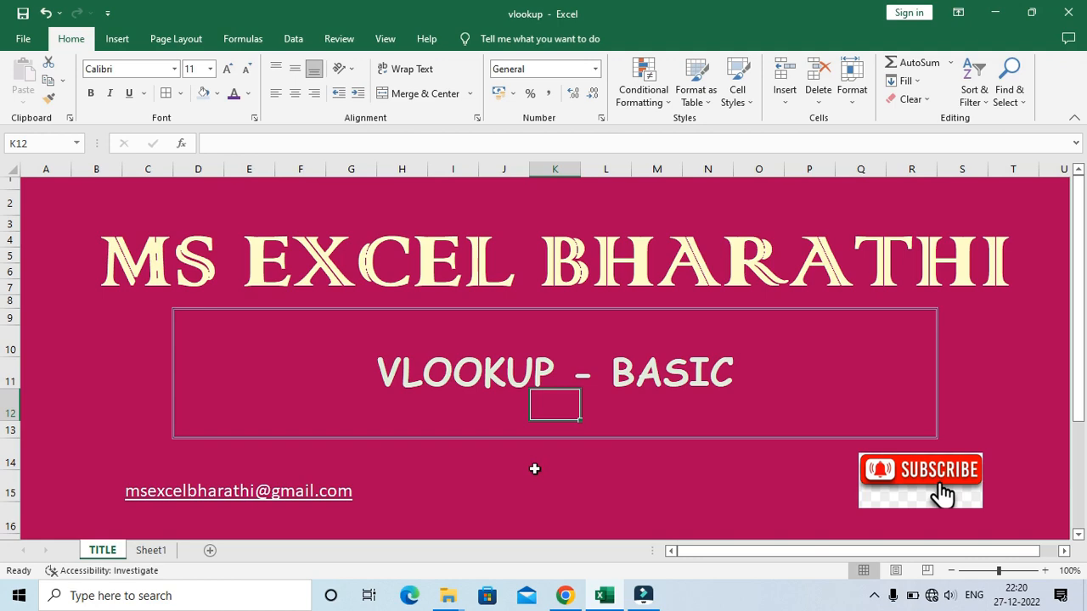
Step: Open Sheet1 and examine the staff table's Staff Code, Name, Age and Blood Group columns and the record for staff code 1004
click(151, 551)
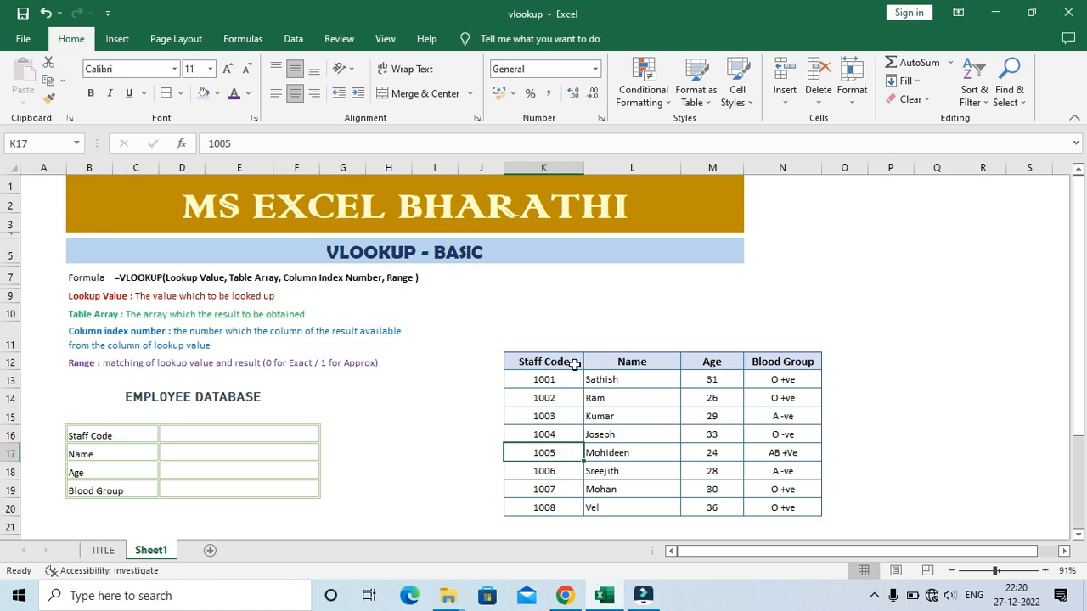
drag(558, 363, 807, 510)
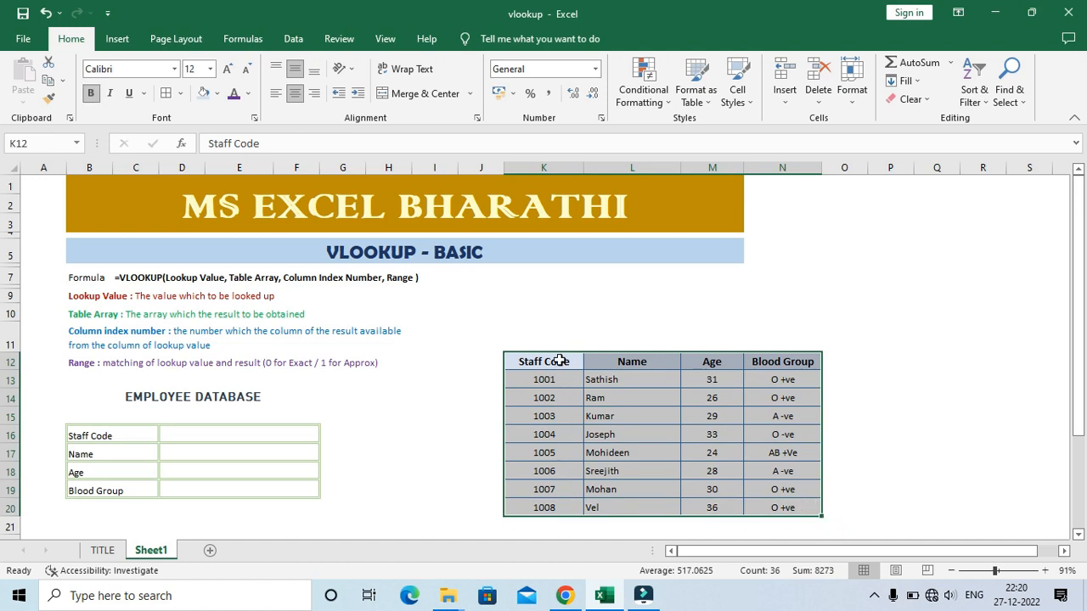
drag(558, 360, 544, 487)
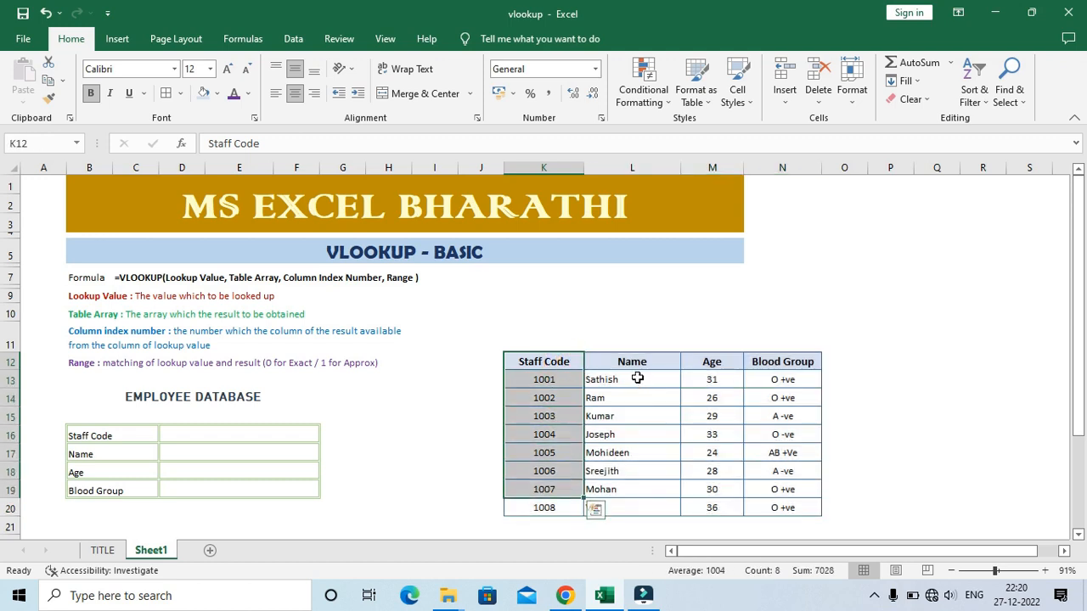
drag(632, 362, 632, 452)
drag(711, 362, 701, 473)
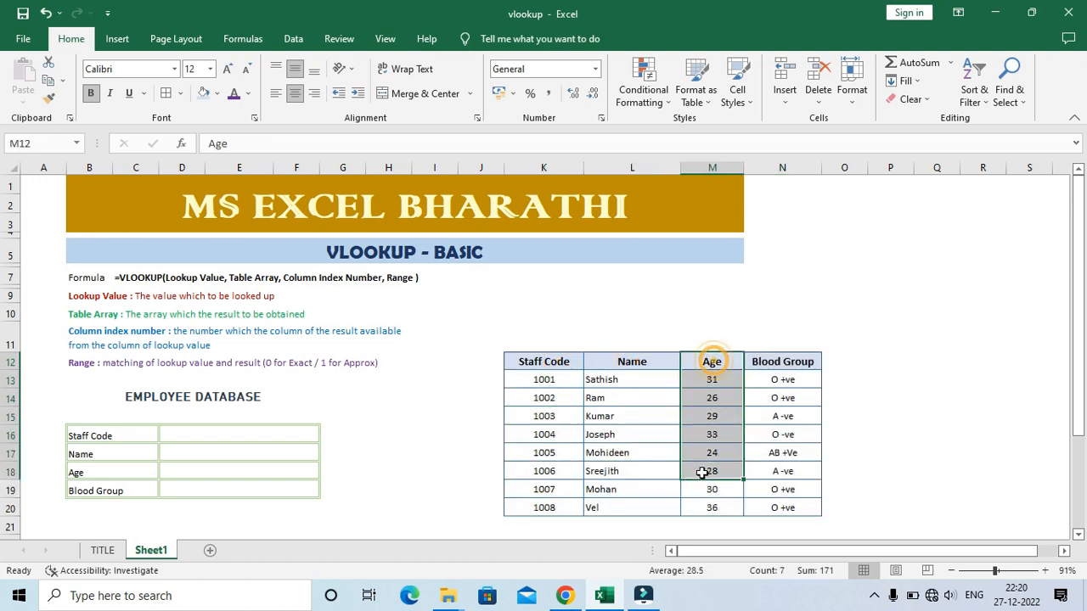
drag(781, 361, 767, 483)
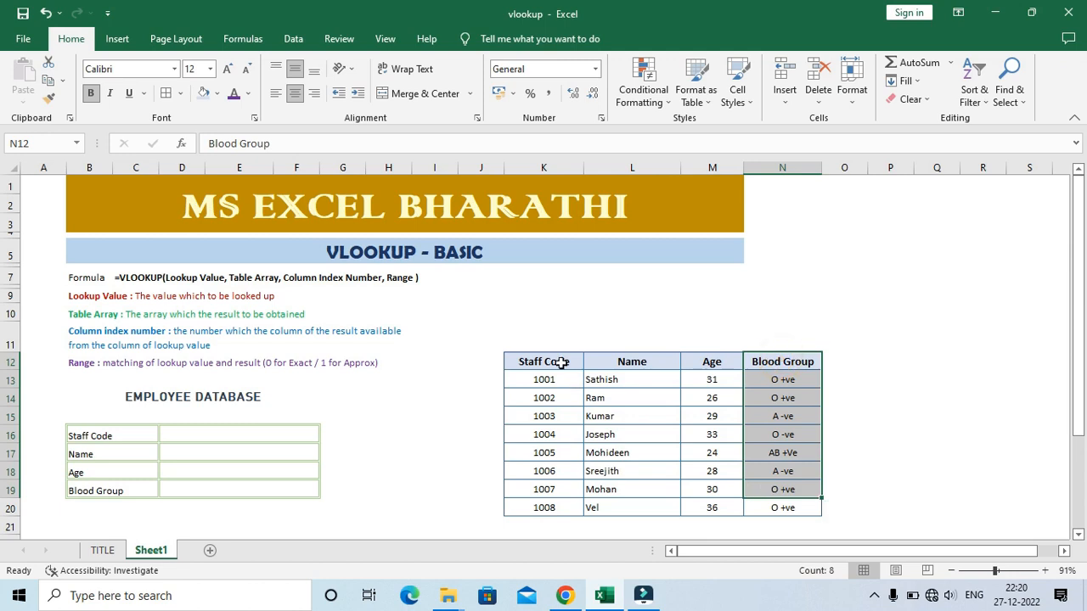
drag(562, 362, 548, 507)
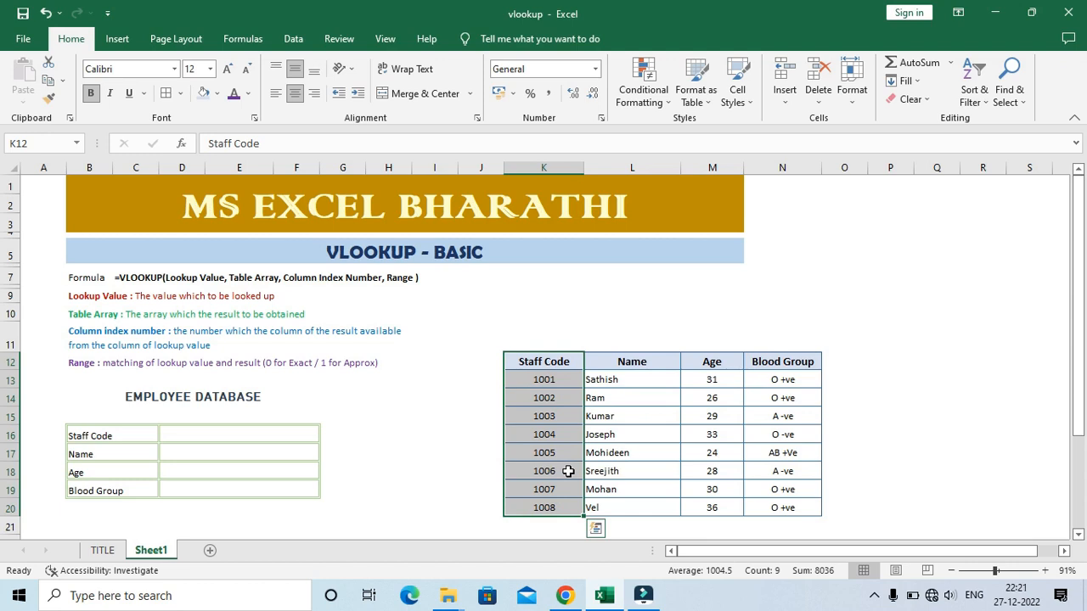
click(558, 429)
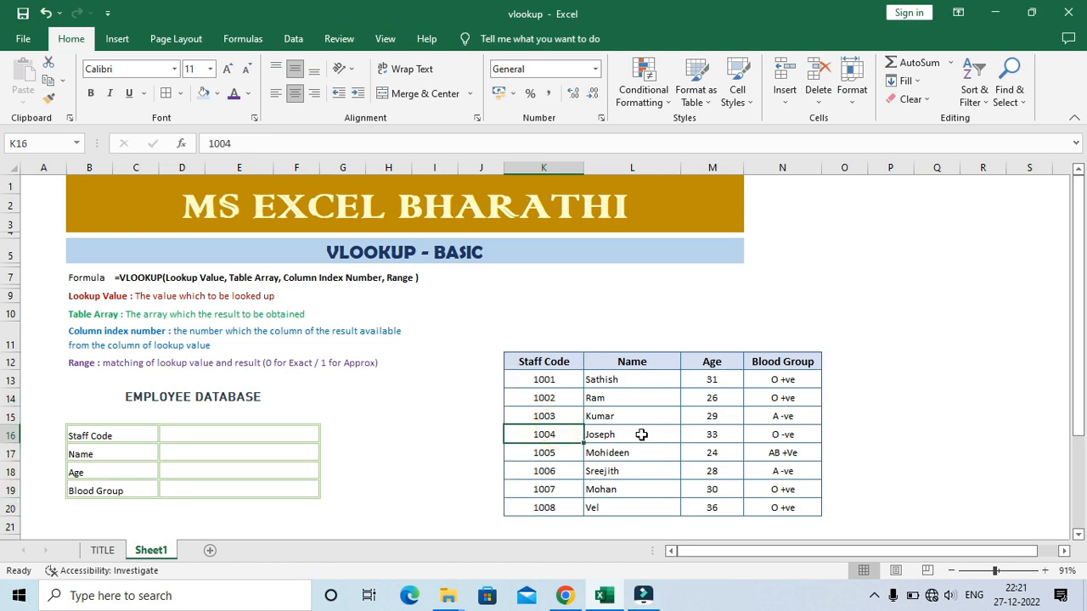
click(726, 434)
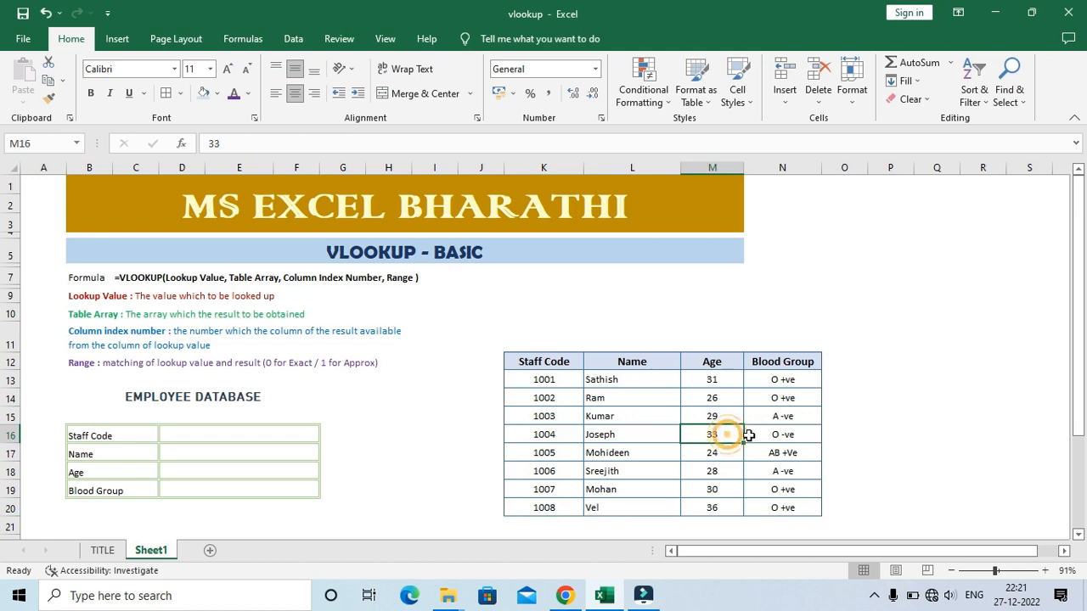
click(764, 434)
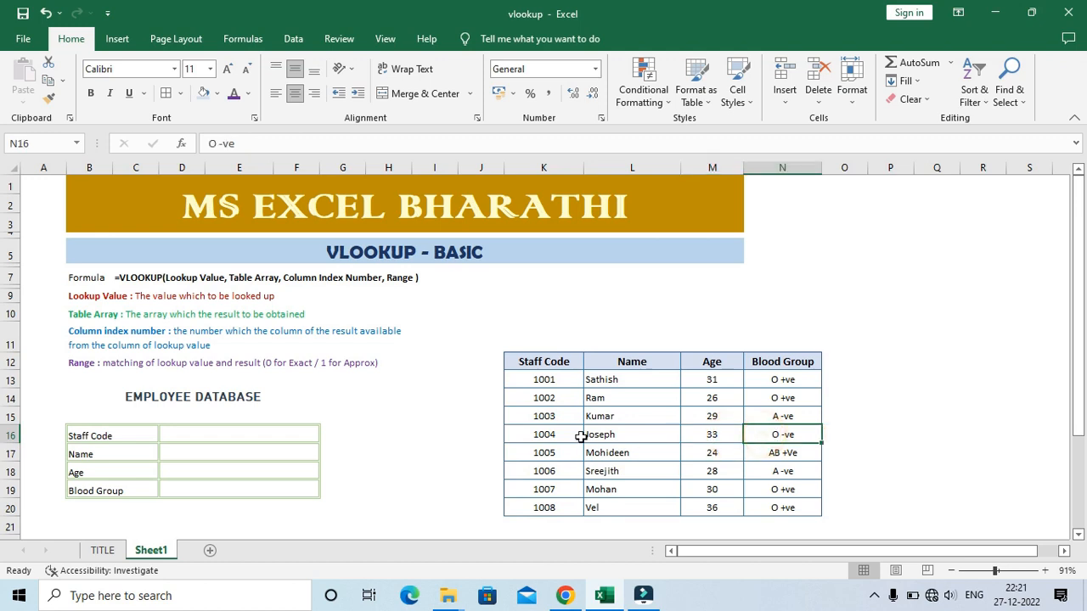
click(552, 435)
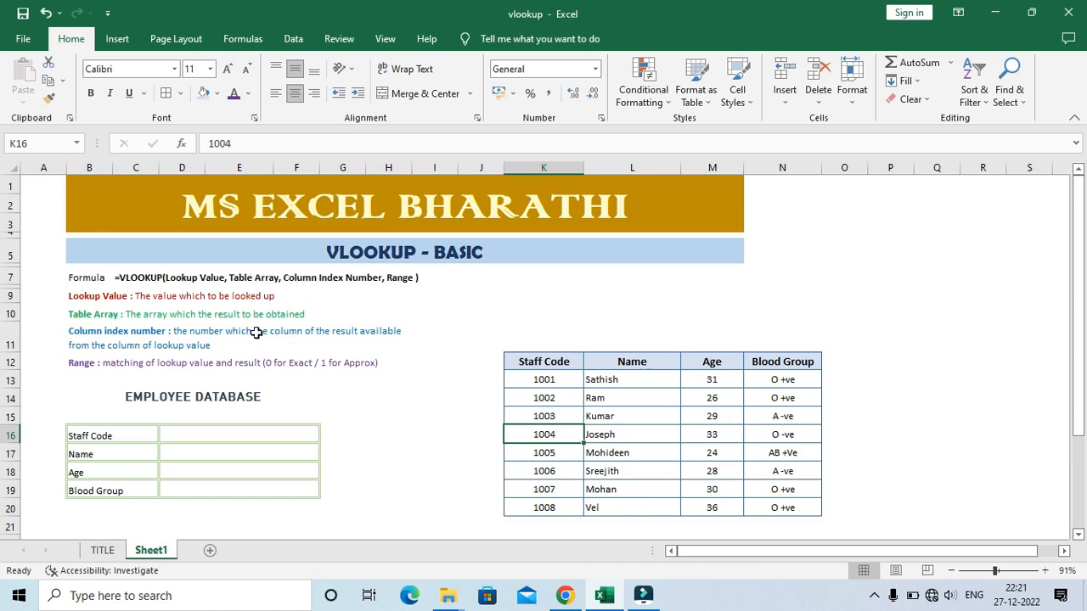
Step: Review the written VLOOKUP syntax and its argument explanations, matching lookup value and table array to the staff table
click(100, 279)
click(150, 277)
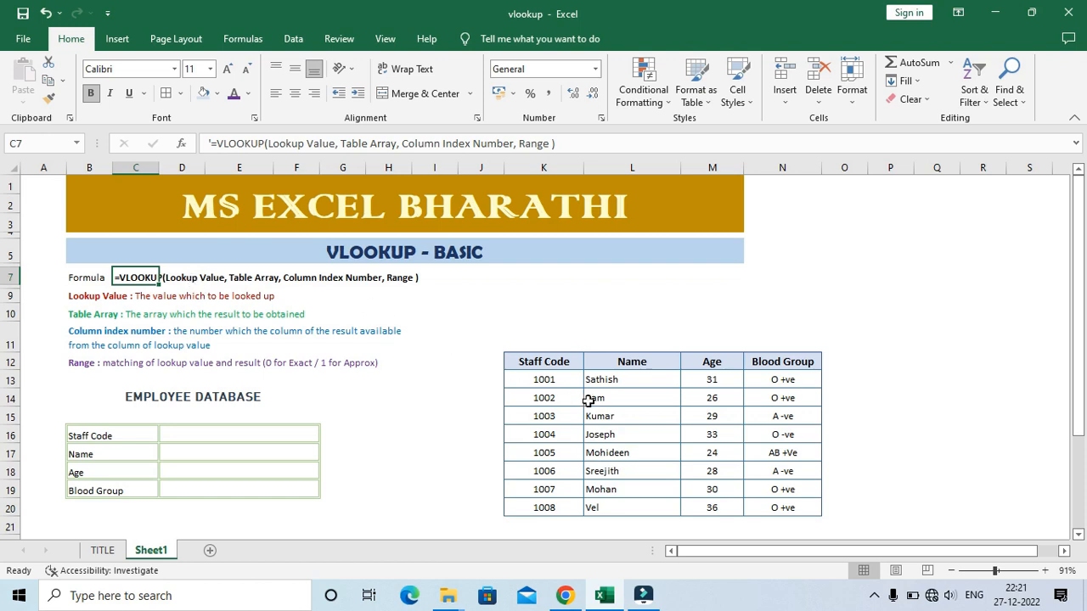
click(567, 433)
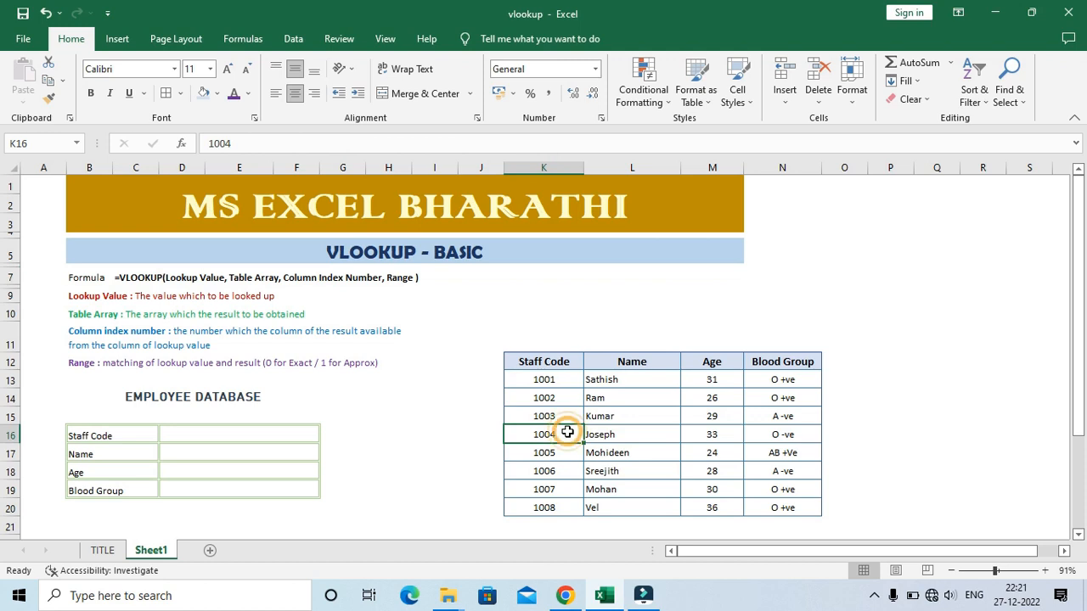
click(257, 281)
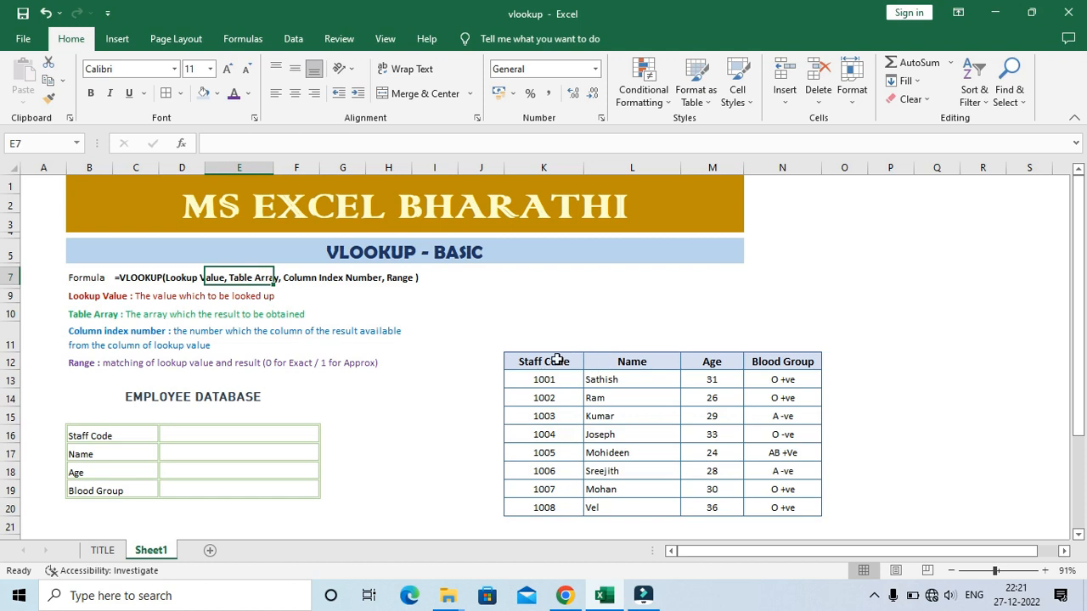
drag(556, 359, 813, 501)
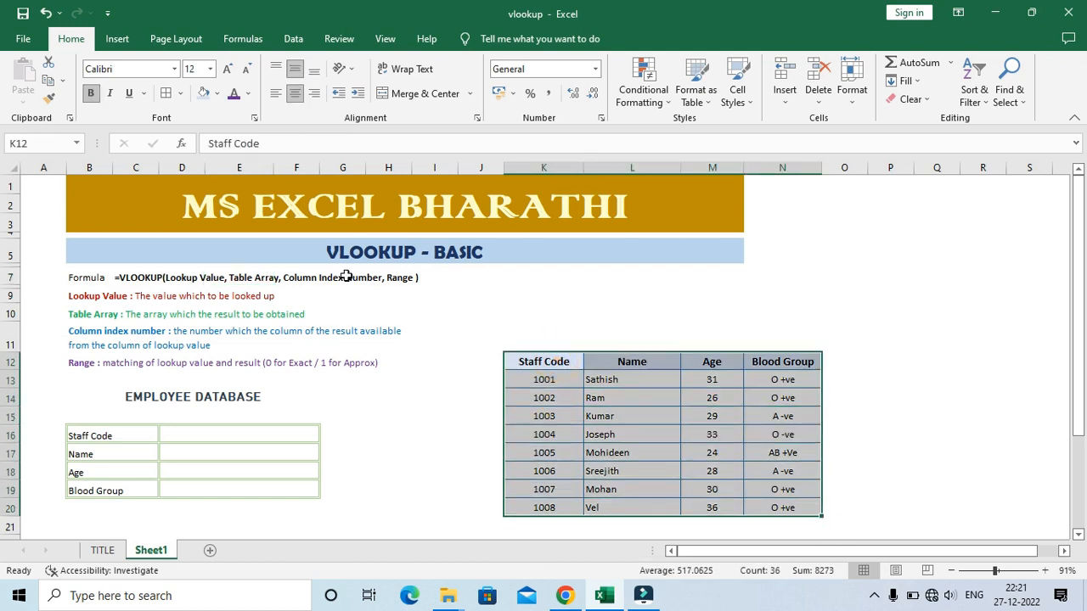
click(346, 277)
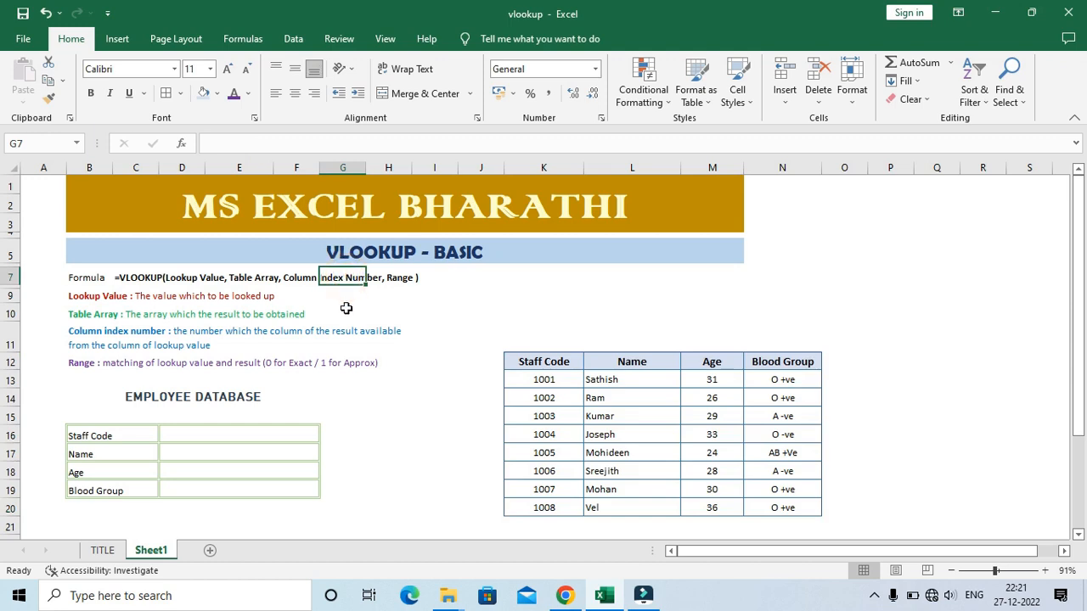
click(408, 271)
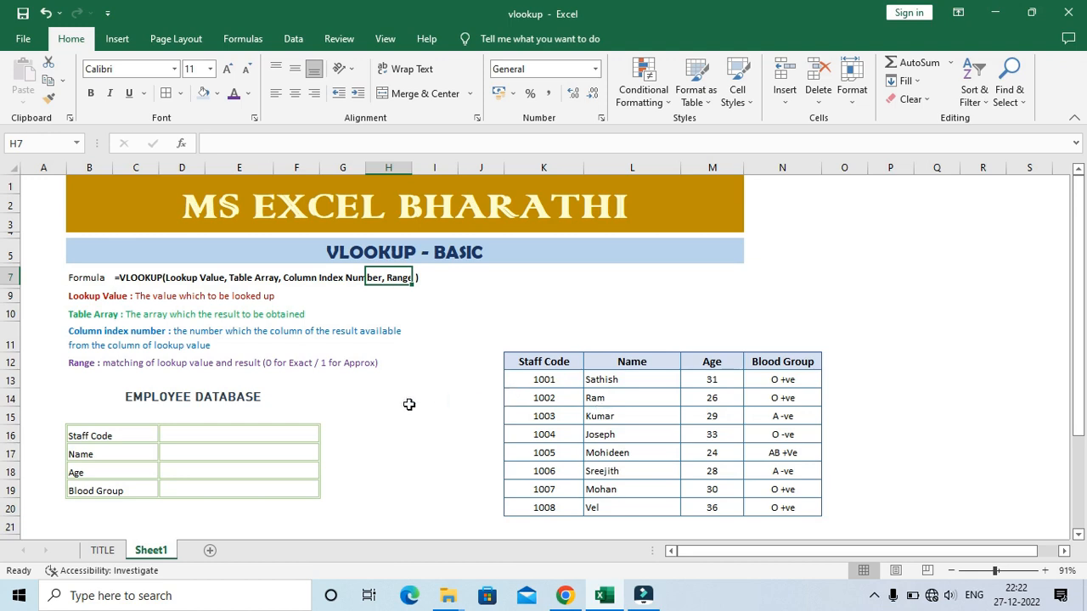
drag(206, 293, 207, 355)
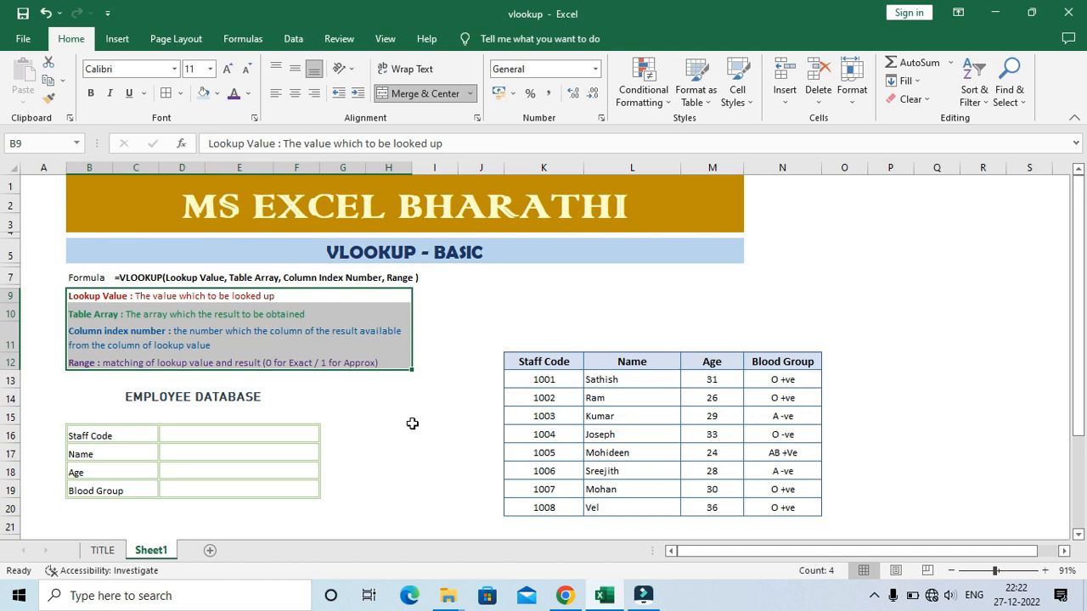
click(649, 412)
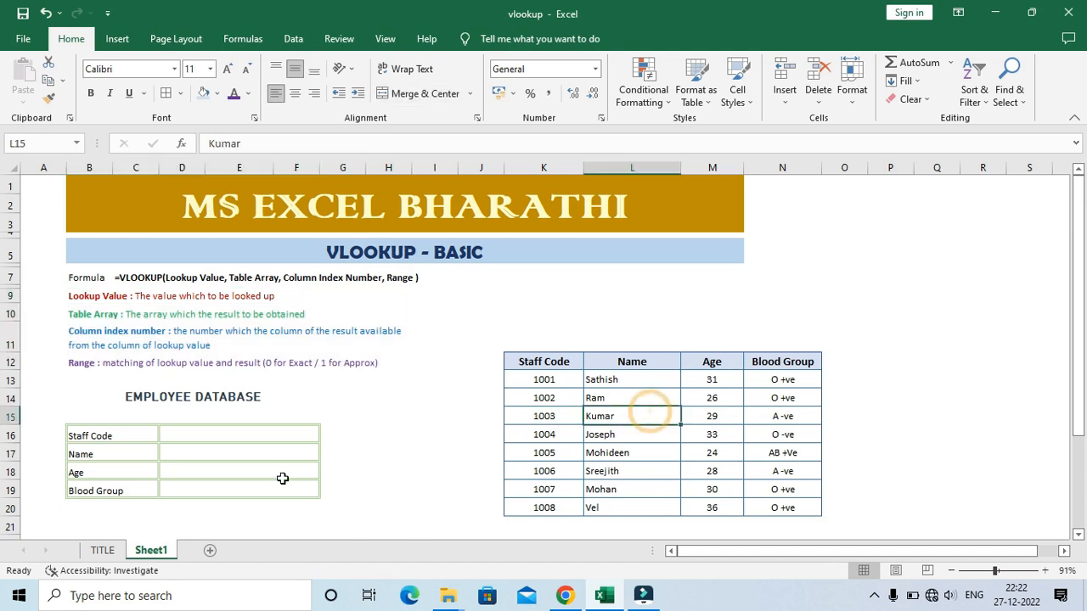
Step: Enter 1005 as the Staff Code in cell D16 of the Employee Database form
click(237, 434)
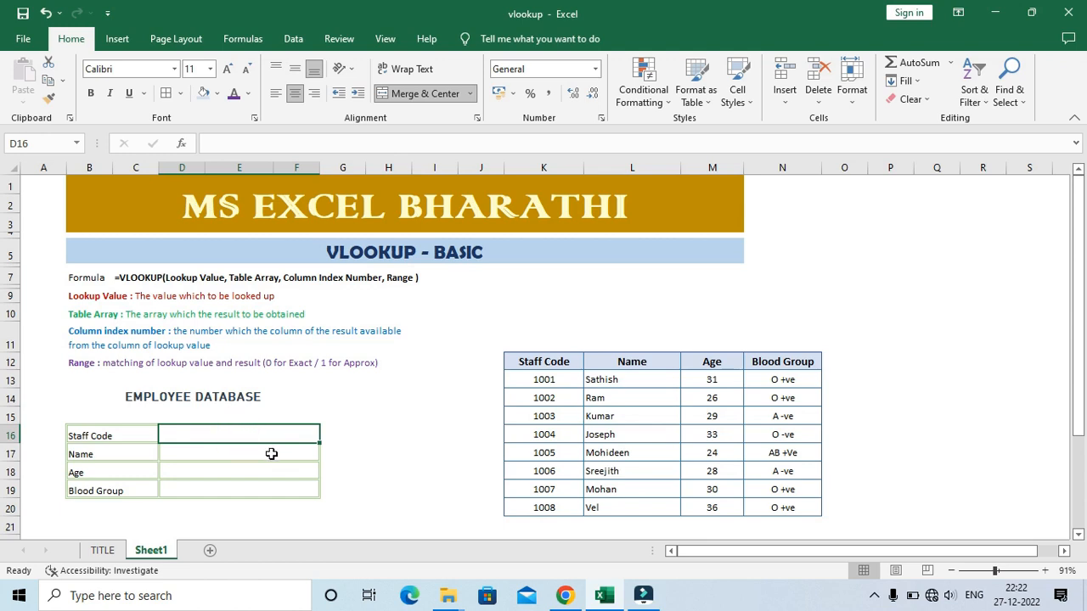
text(10)
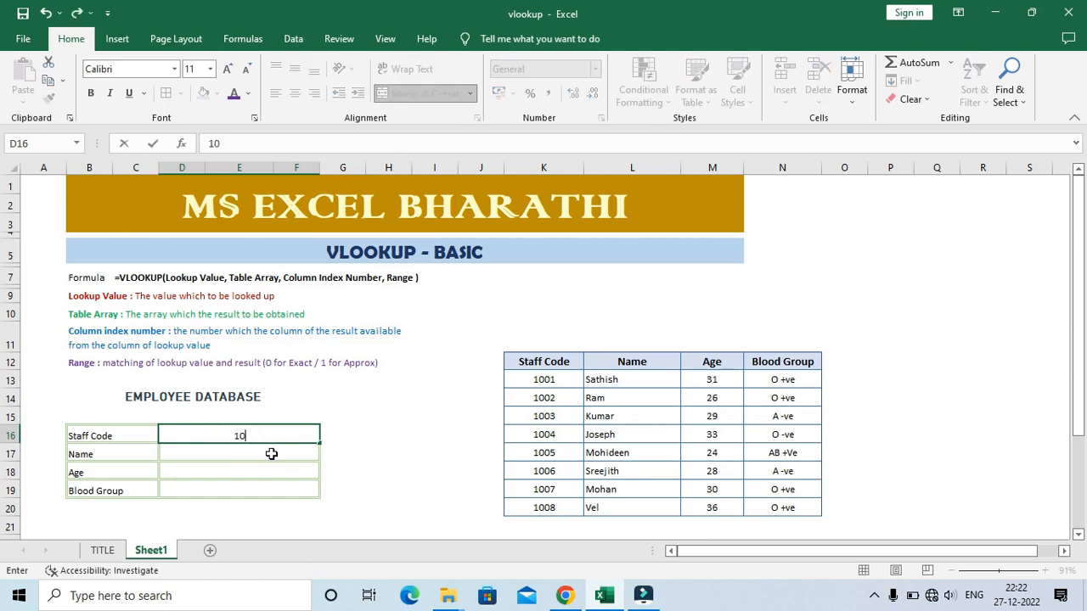
text(05)
key(Return)
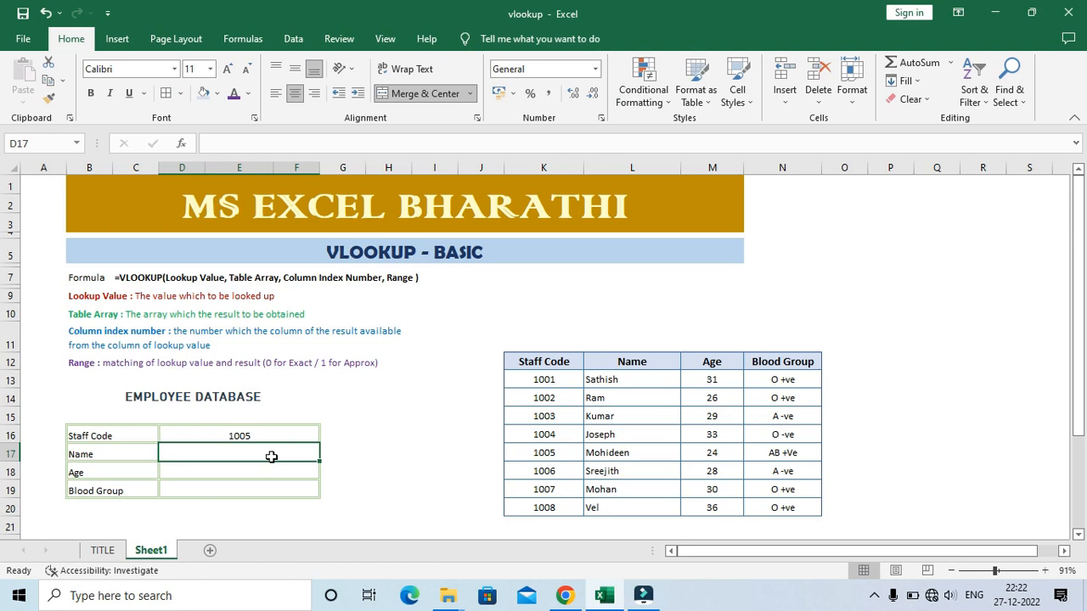
Step: Enter the exact-match formula =VLOOKUP(D16,K12:N20,2,0) in the form's Name cell, D17
text(=)
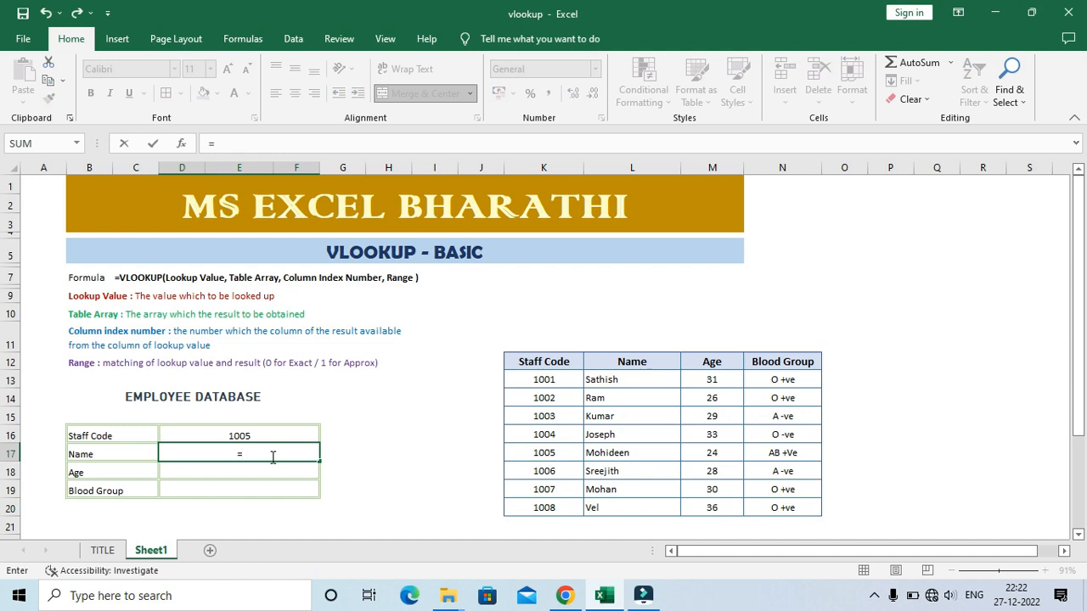
text(VLOO)
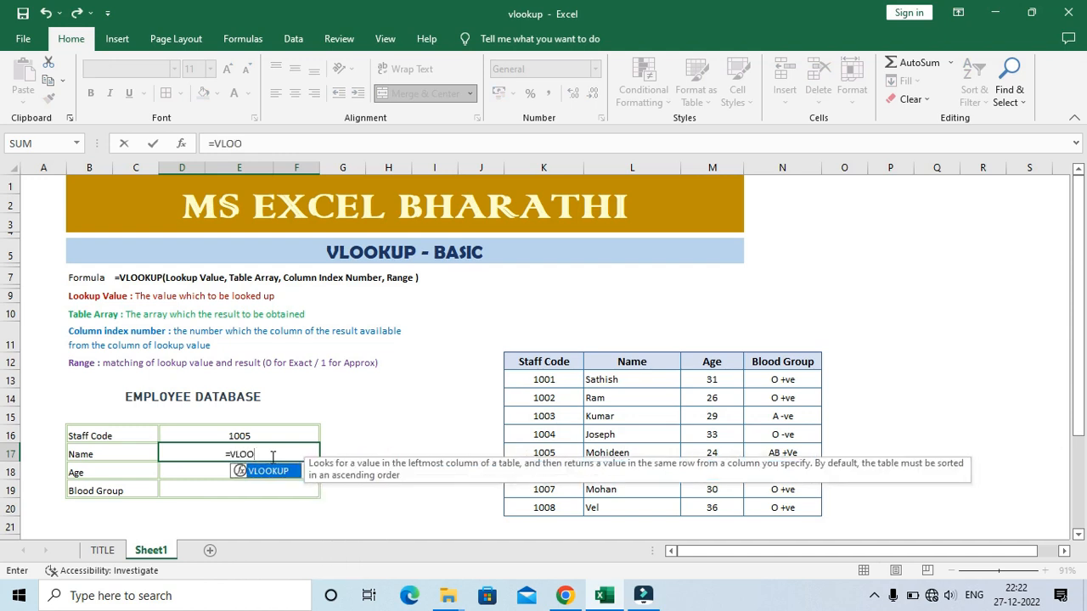
text(KUP)
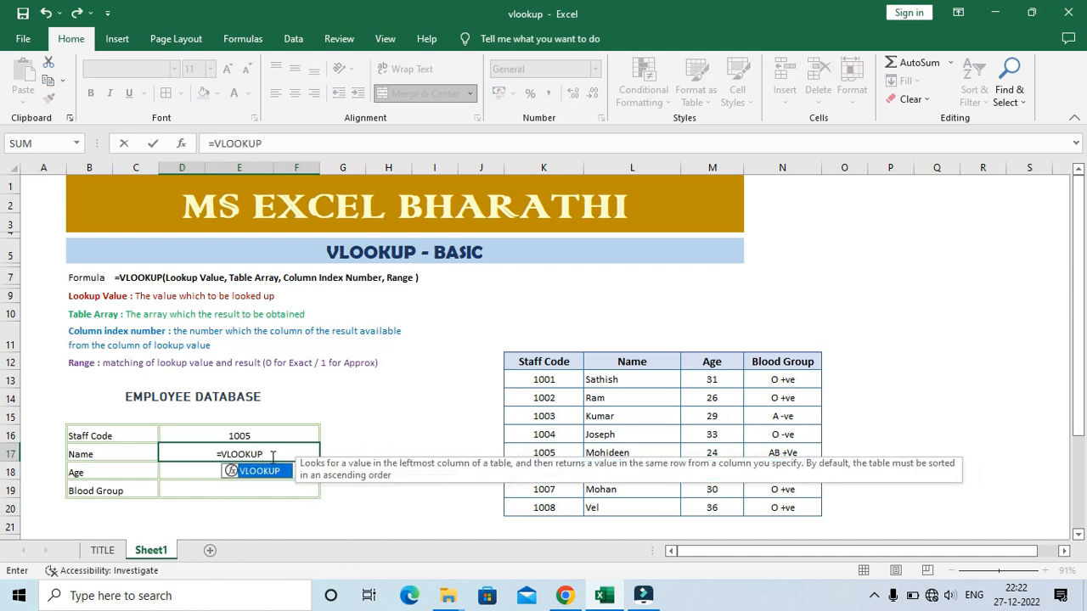
text(()
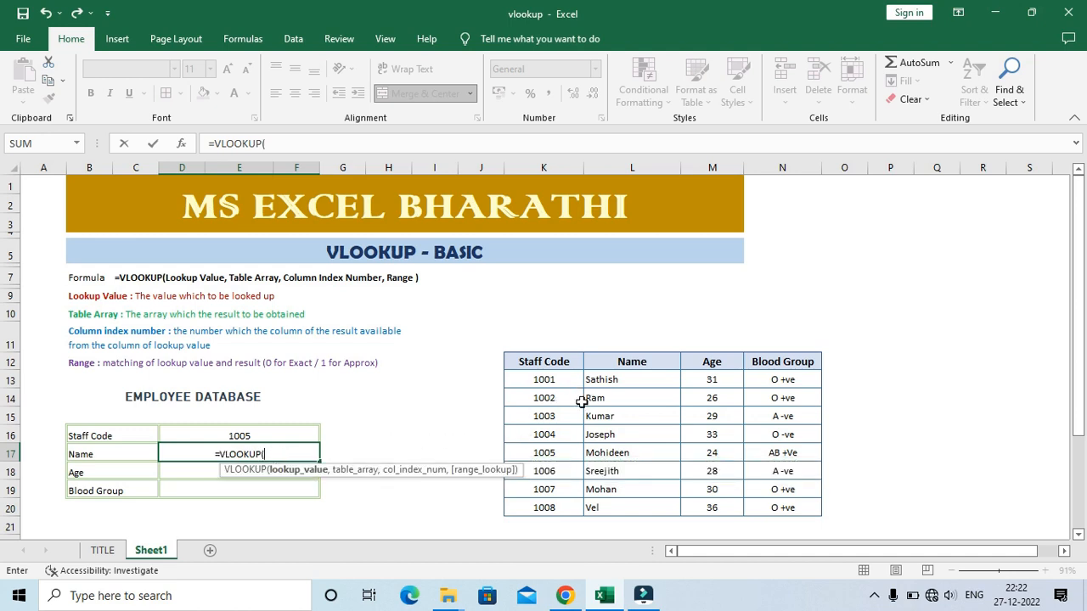
click(239, 435)
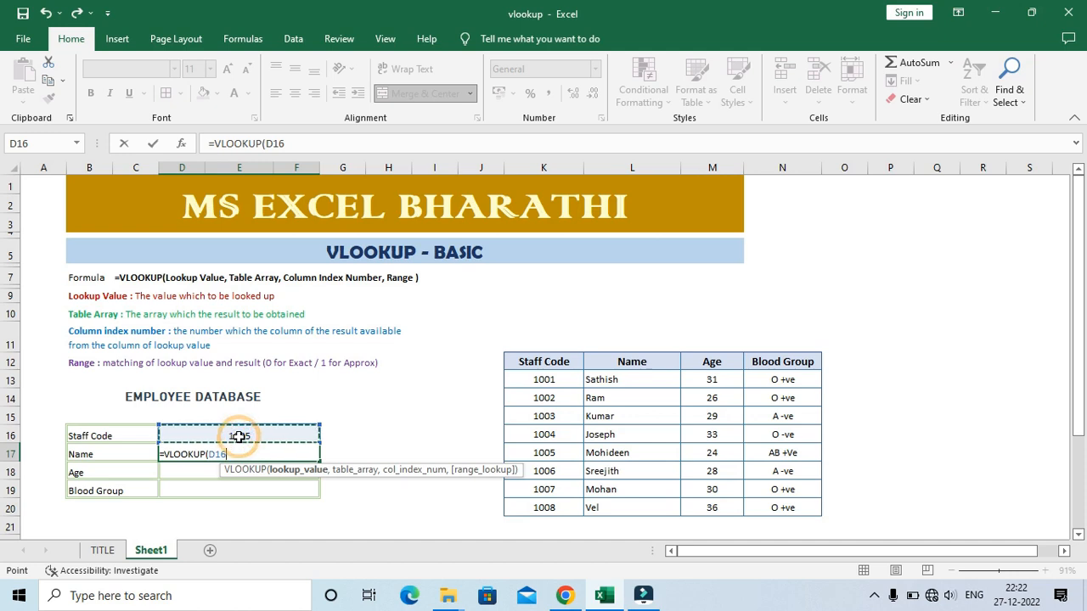
text(,)
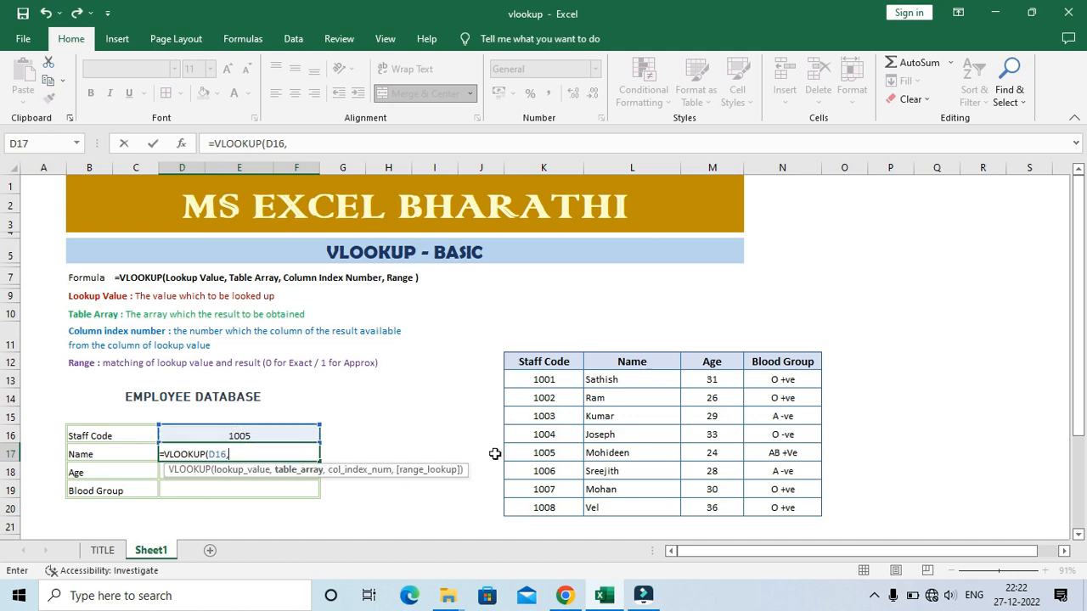
drag(543, 362, 797, 505)
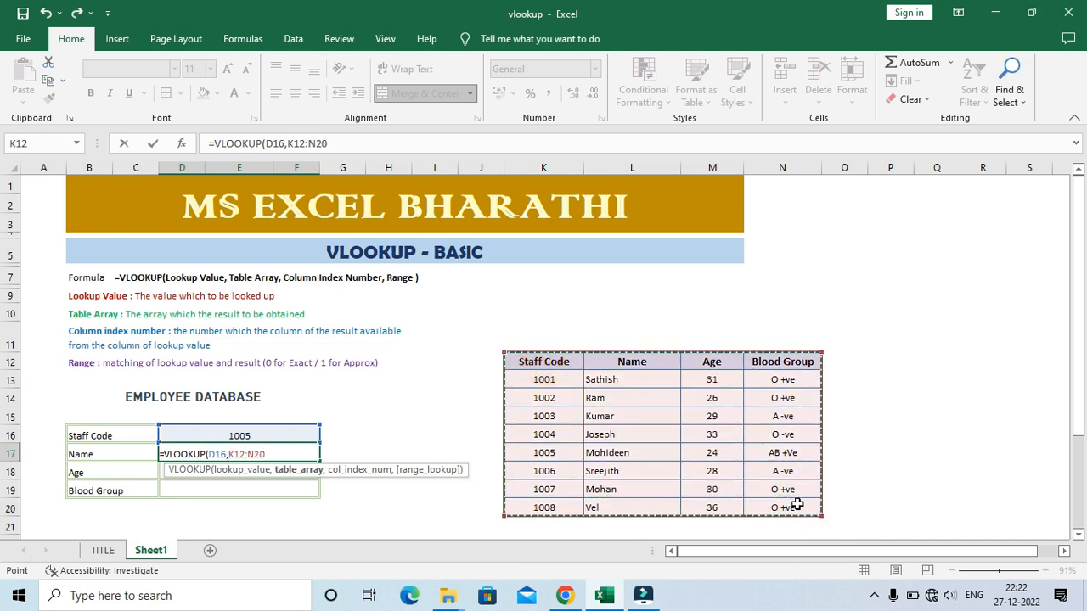
text(,)
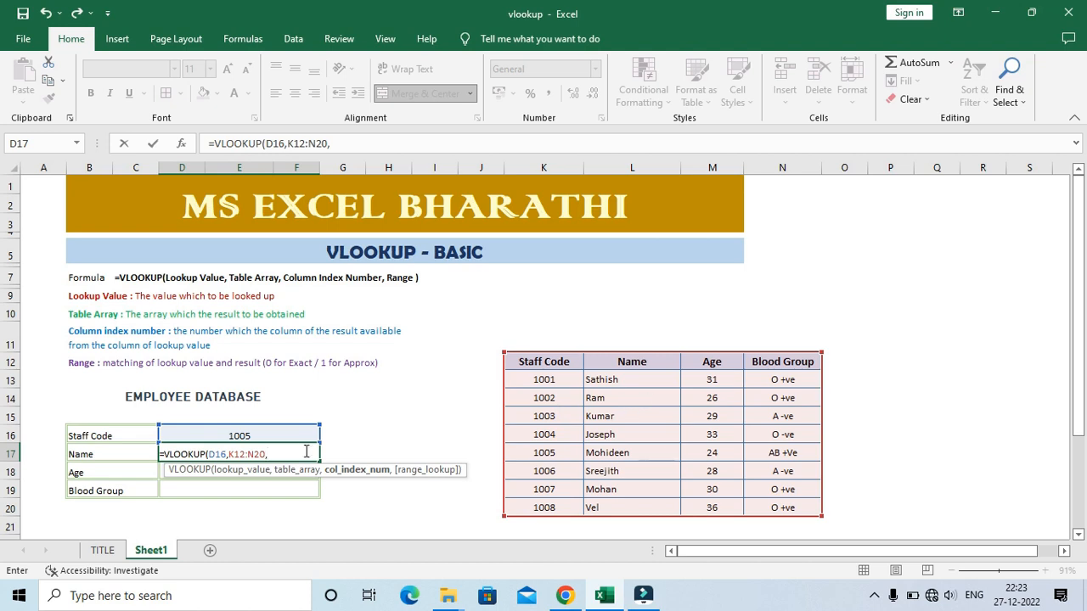
text(2)
text(,)
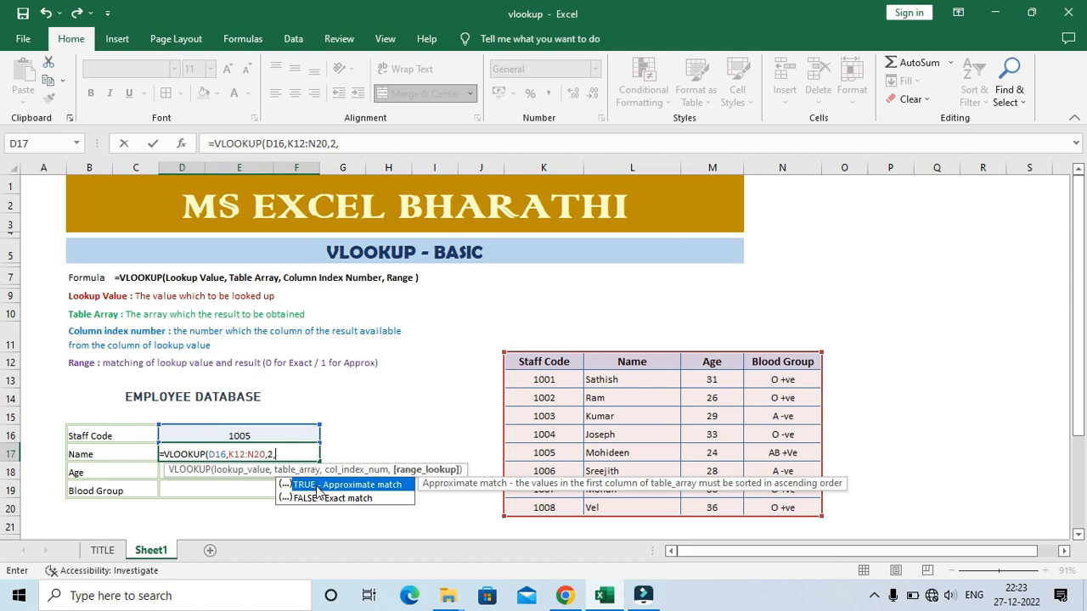
text(0))
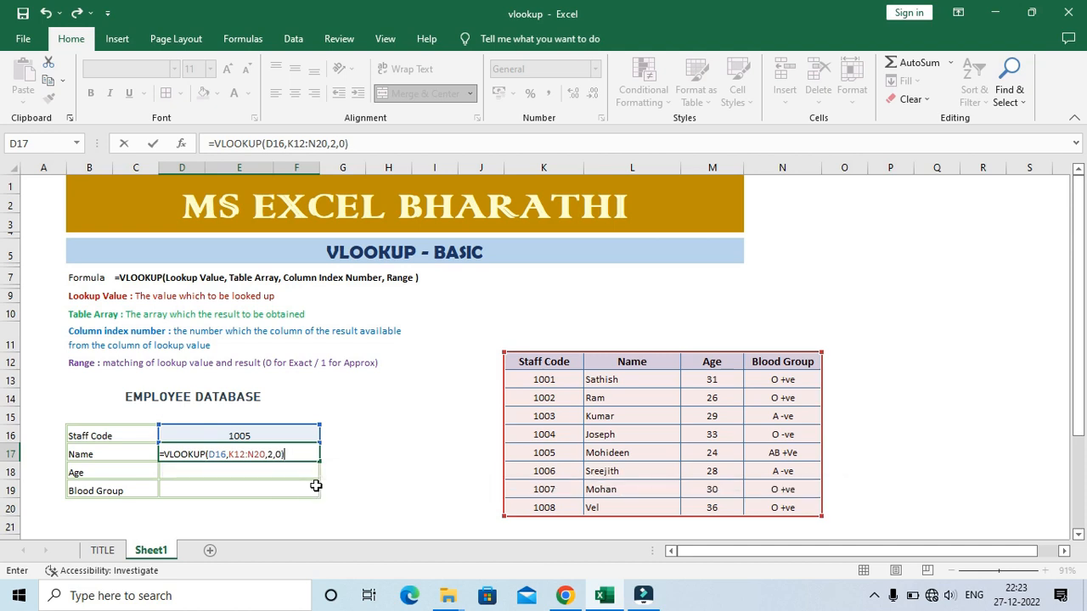
key(Return)
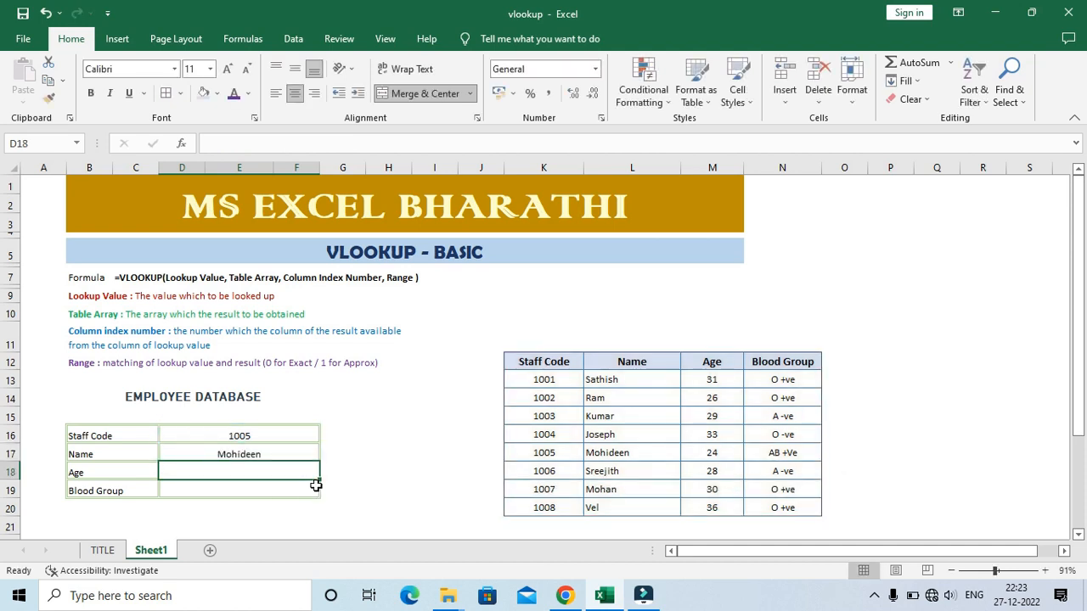
Step: Set the form's Staff Code in cell D16 to 1007 to test the name lookup
click(258, 435)
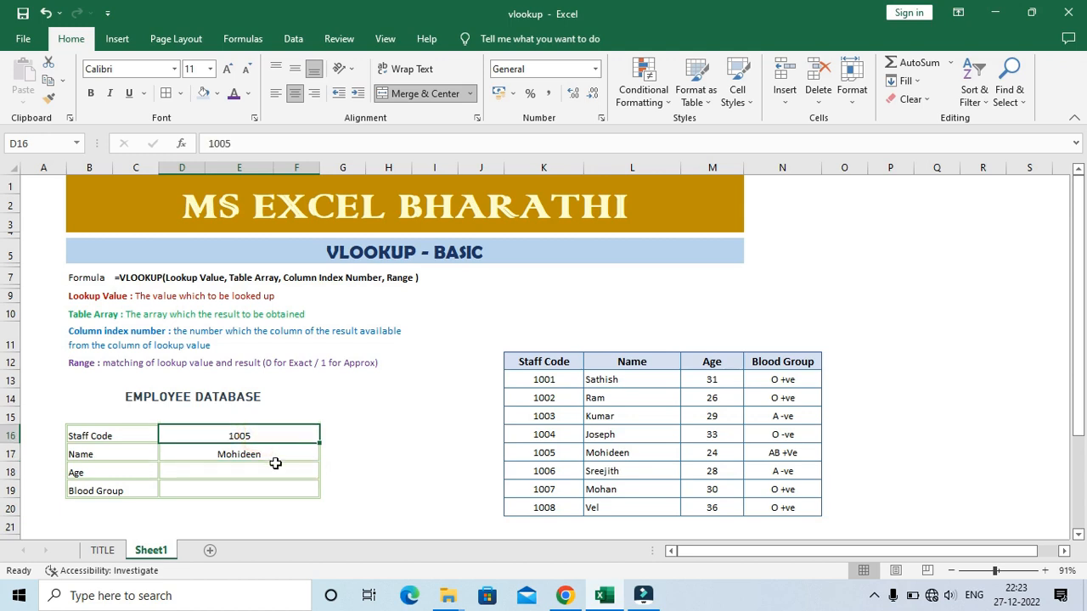
text(100)
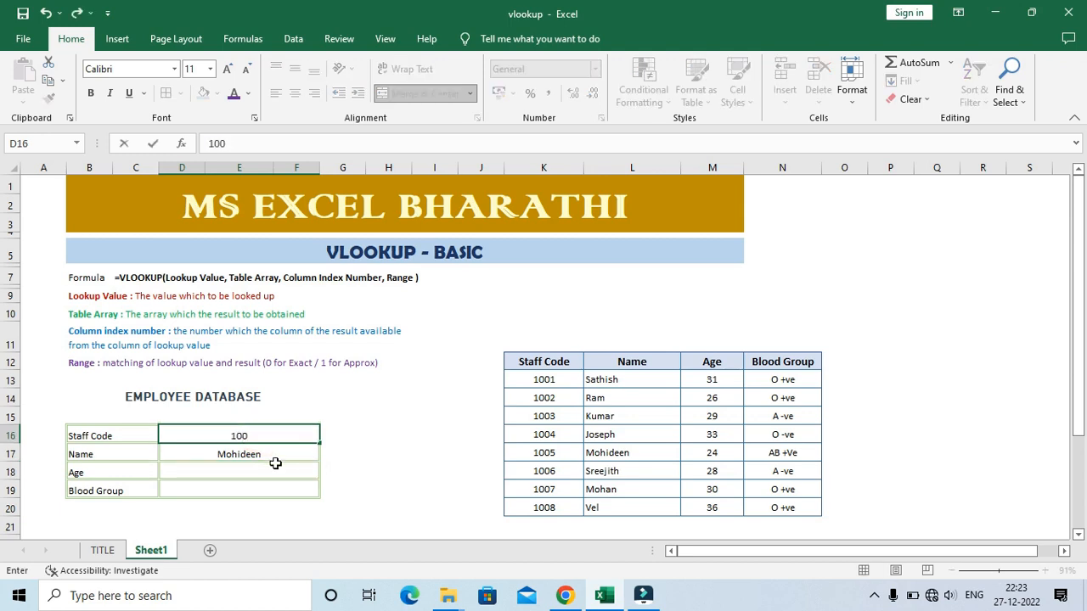
text(7)
key(Return)
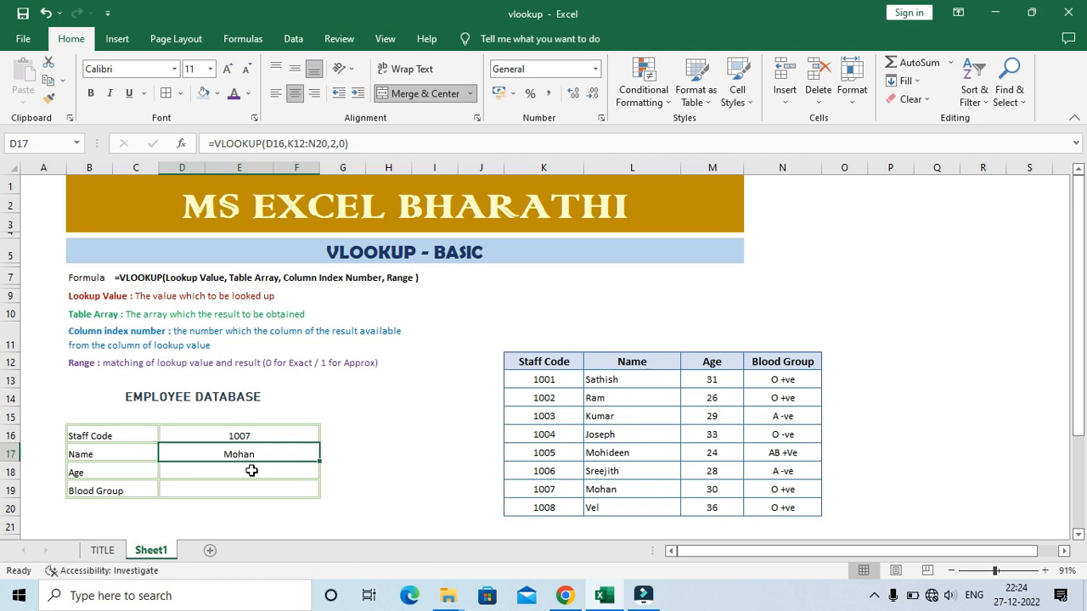
Step: Start a new formula in the form's Name cell, D17, searching the function list for VLOOK and inserting the VLOOKUP function
text(=)
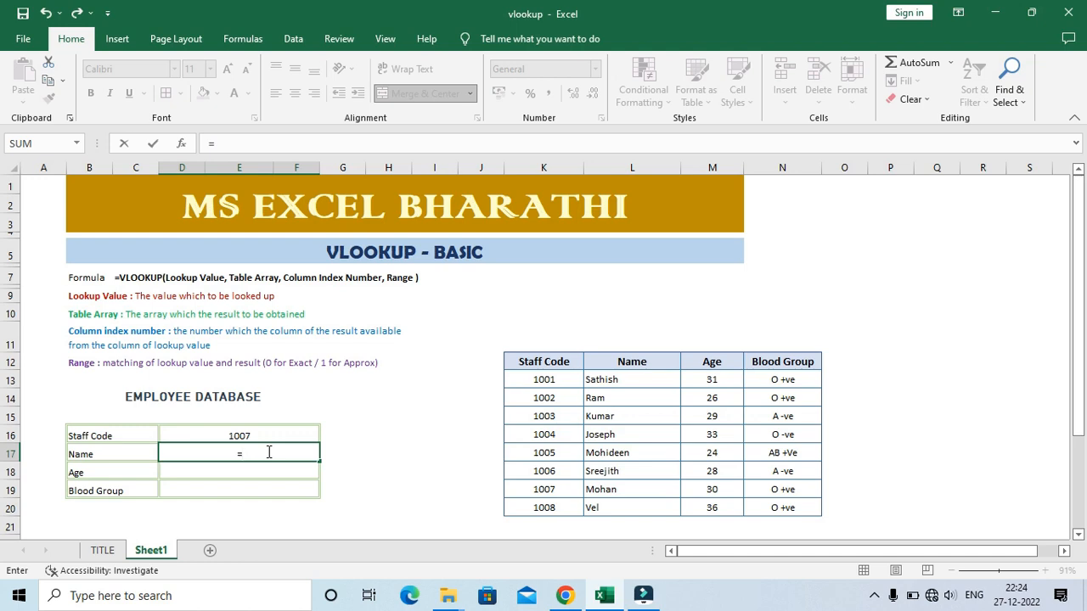
click(76, 144)
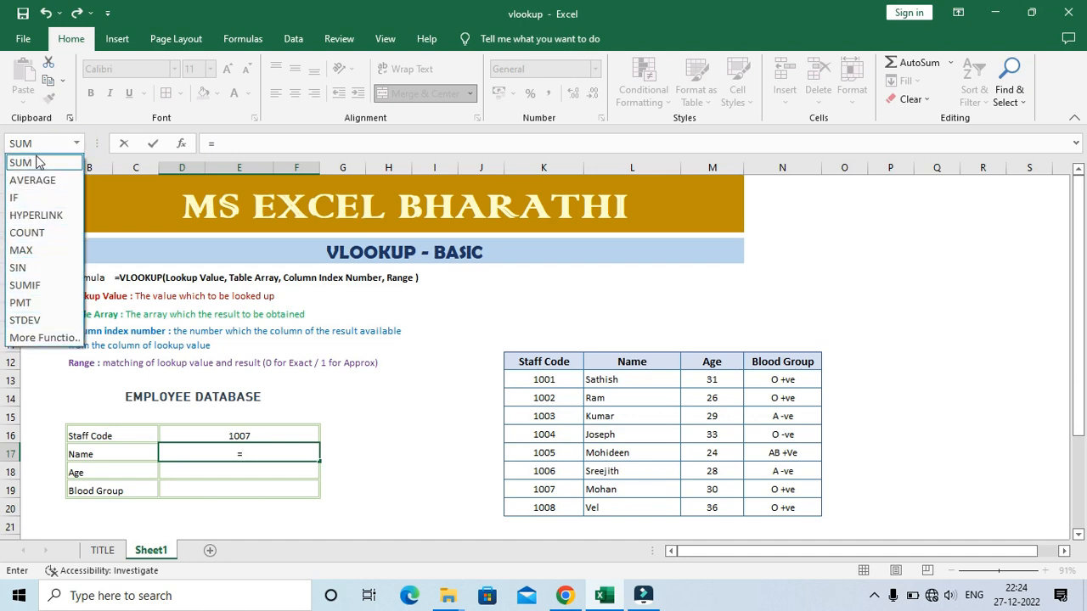
click(53, 339)
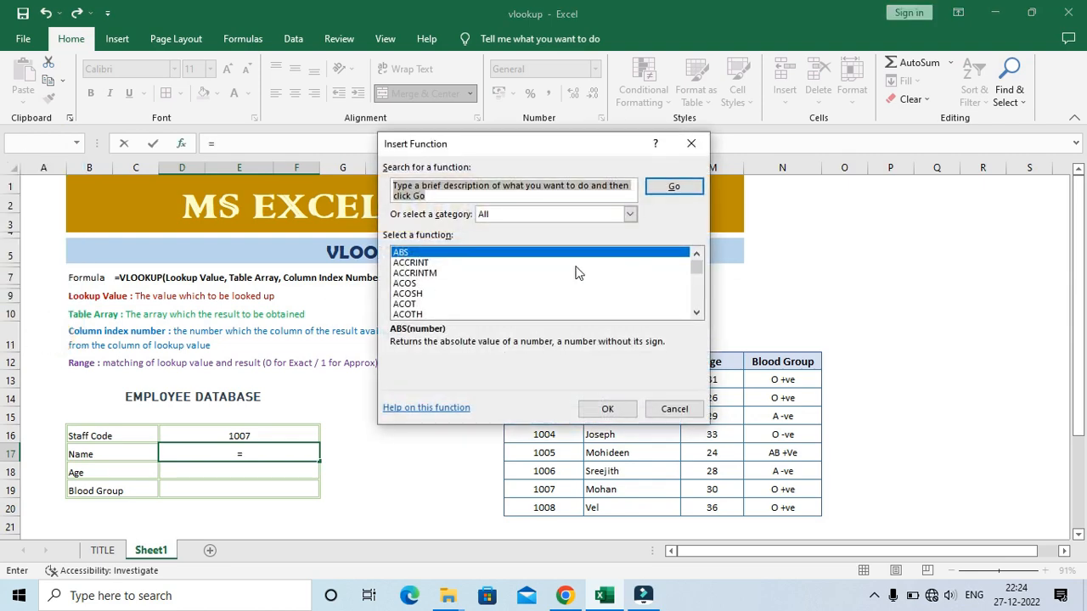
text(VLOOK)
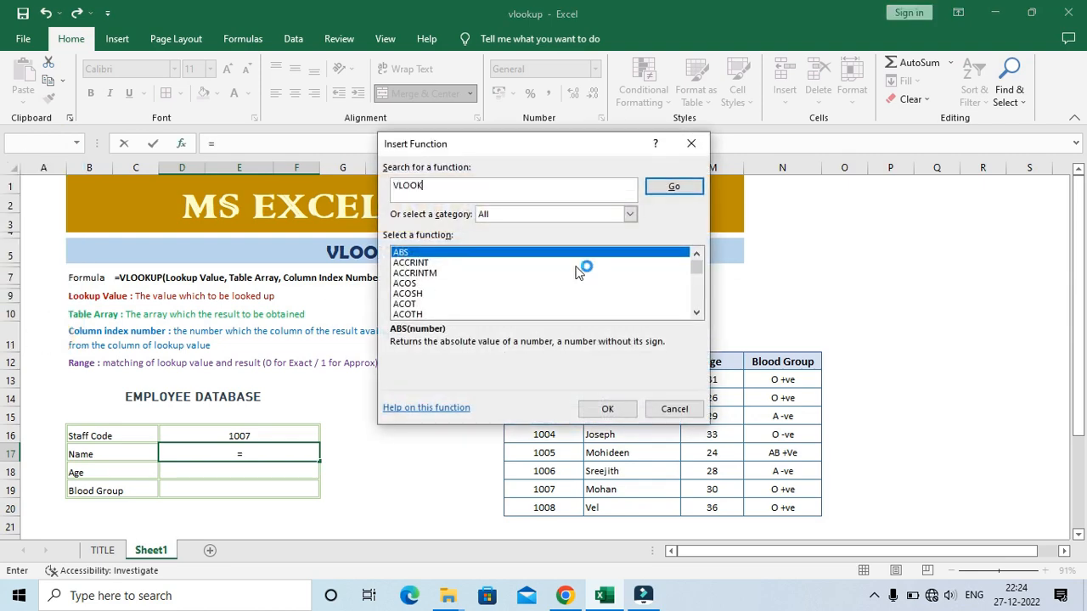
click(674, 186)
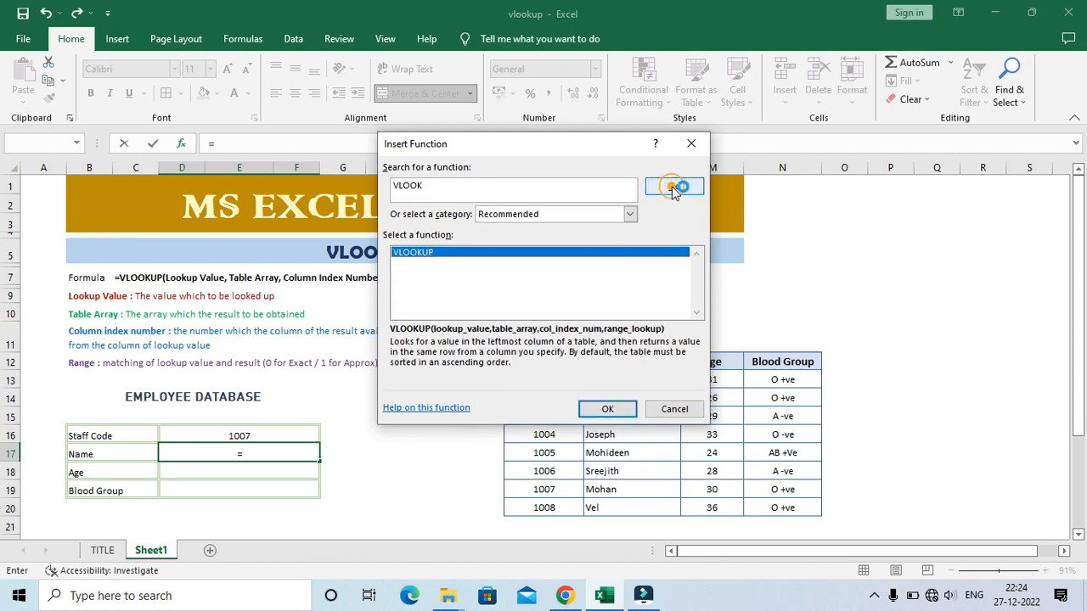
double_click(456, 254)
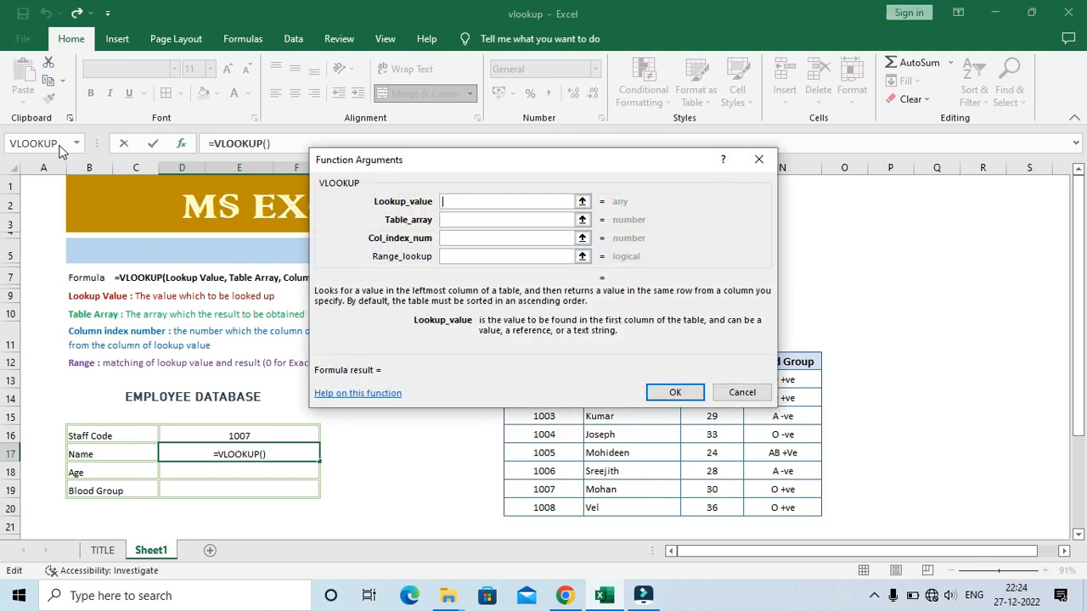
Step: Set the function's Lookup_value to the Staff Code cell D16 and its Table_array to the staff table K12:N20
click(582, 202)
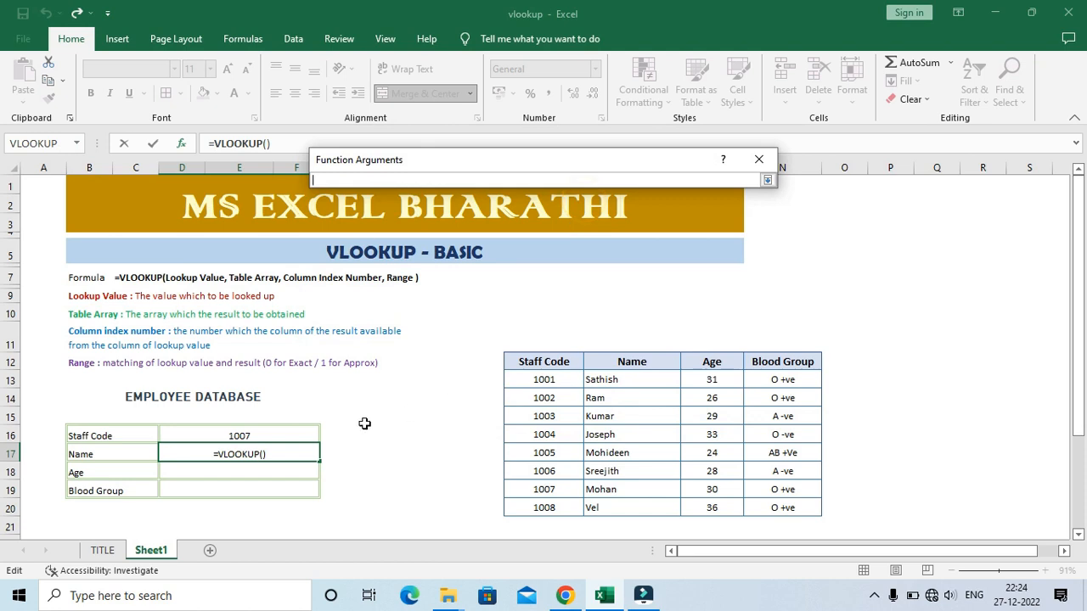
click(264, 436)
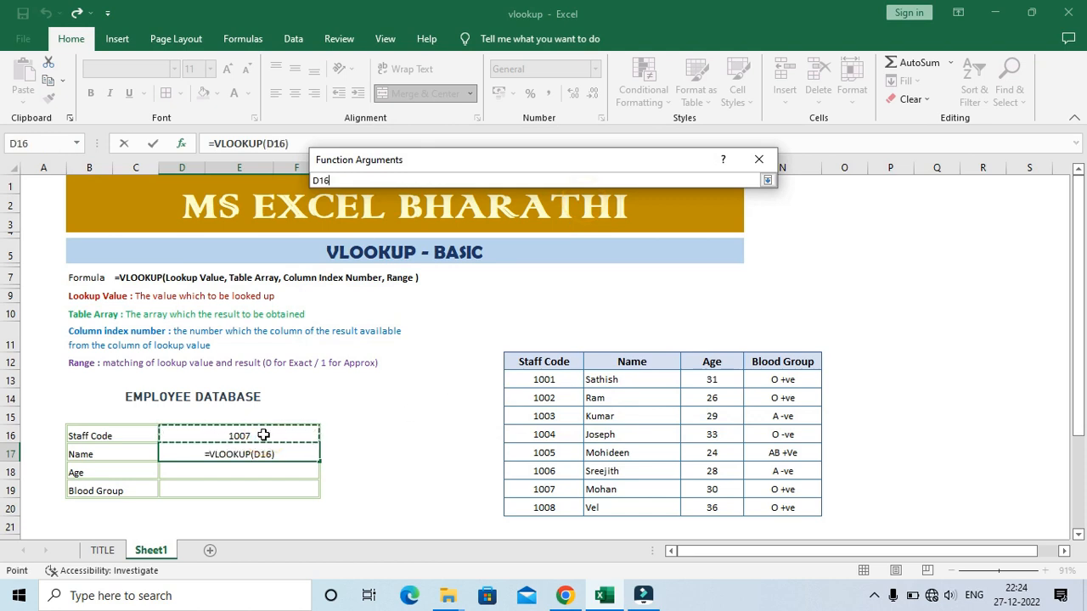
click(768, 179)
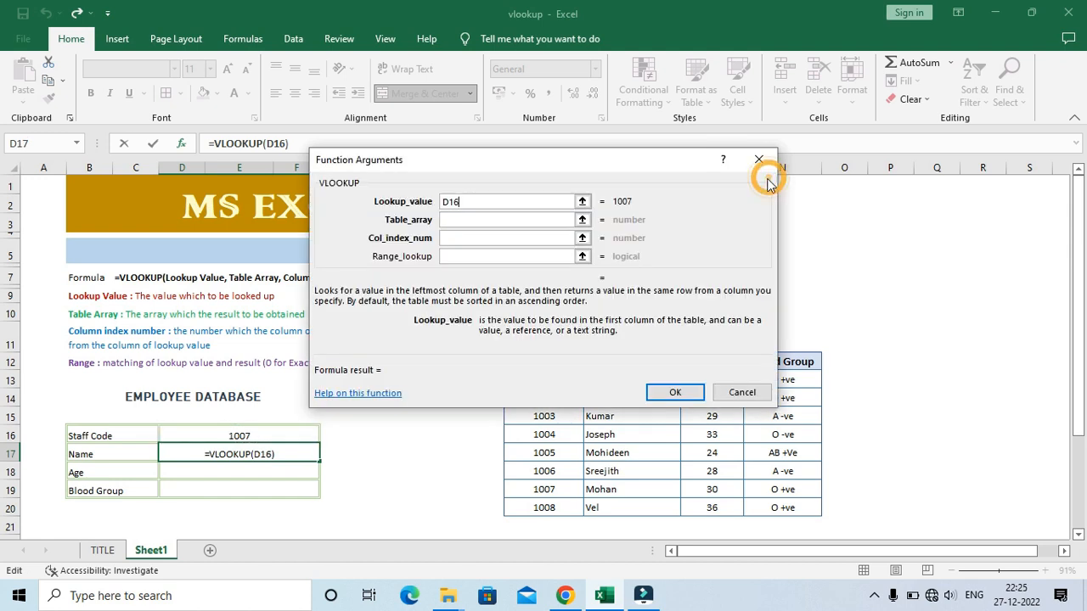
click(582, 219)
drag(536, 363, 794, 507)
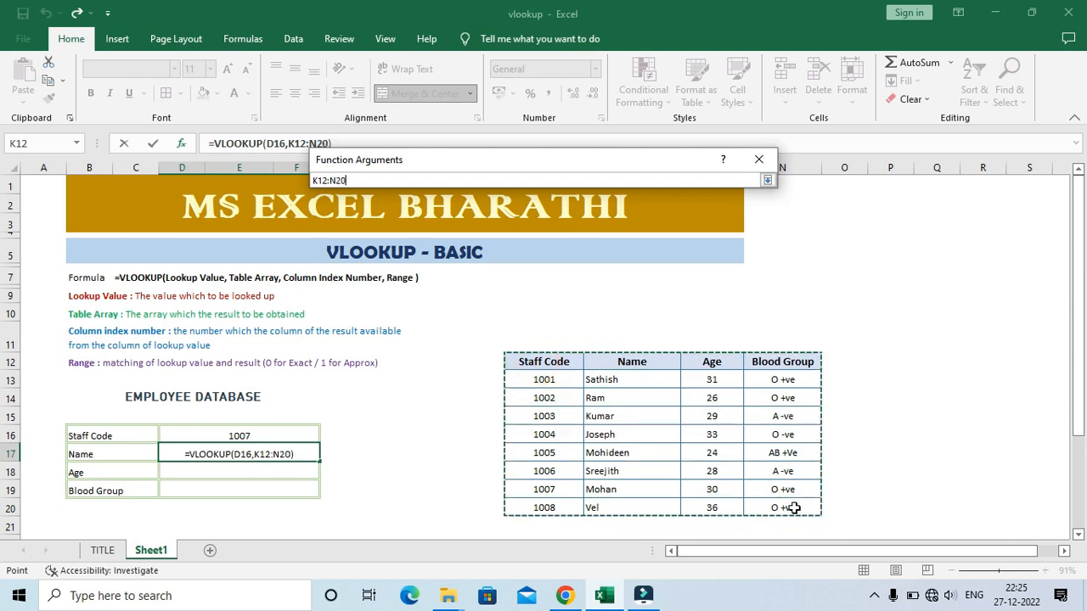
click(767, 181)
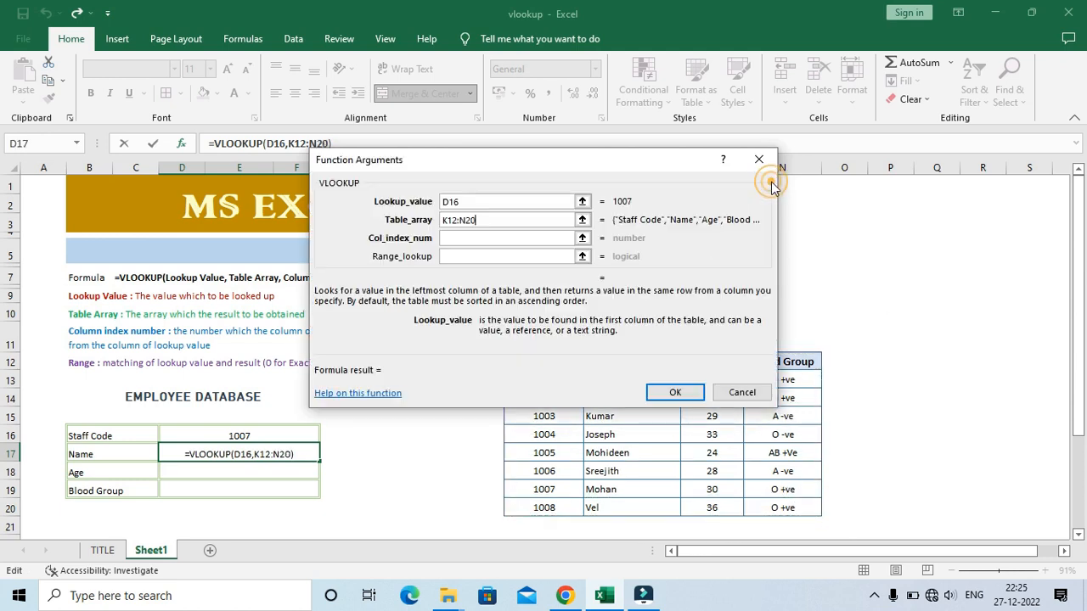
Step: Set Col_index_num to 3 and Range_lookup to 0, and complete the VLOOKUP formula in D17
click(501, 240)
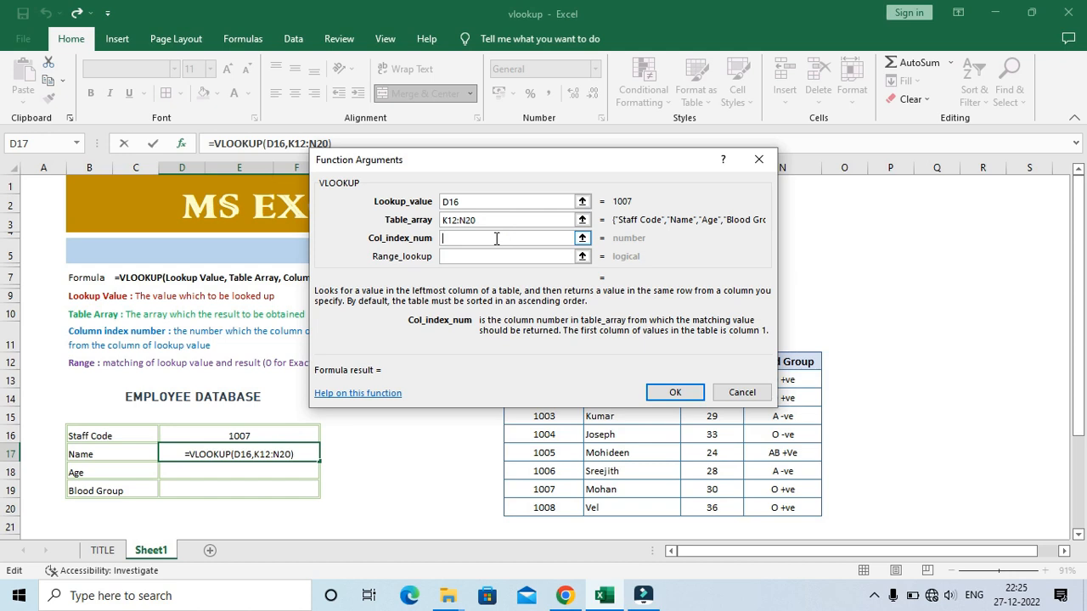
text(3)
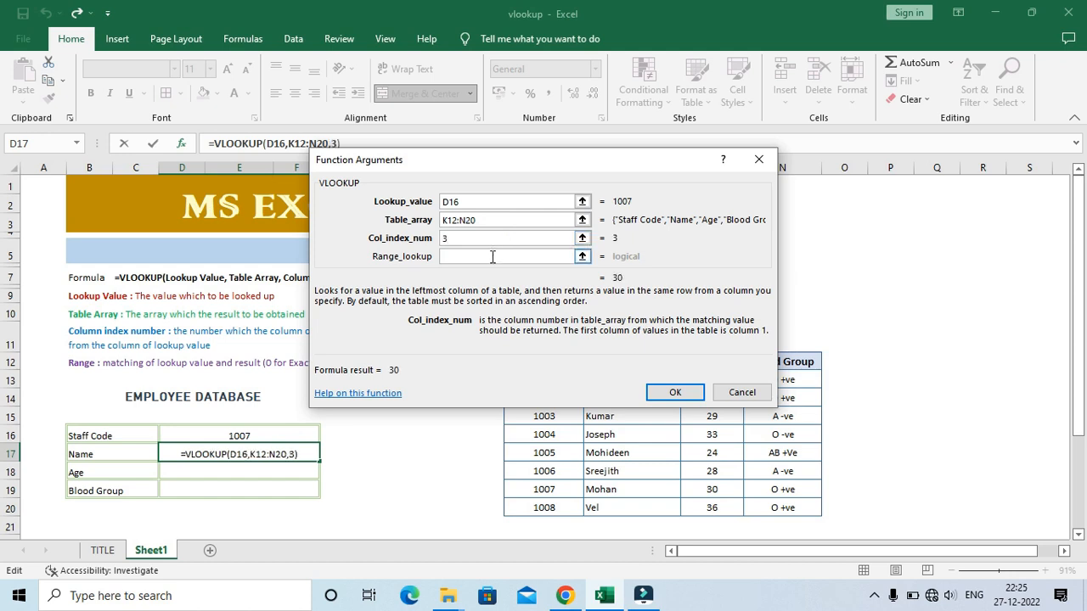
click(492, 256)
text(0)
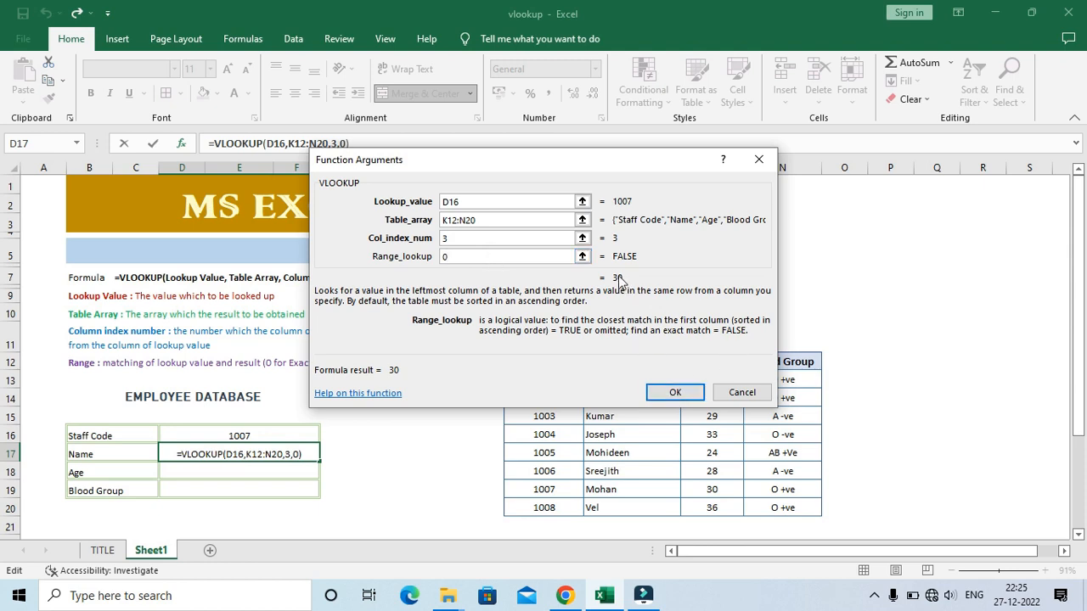
click(677, 394)
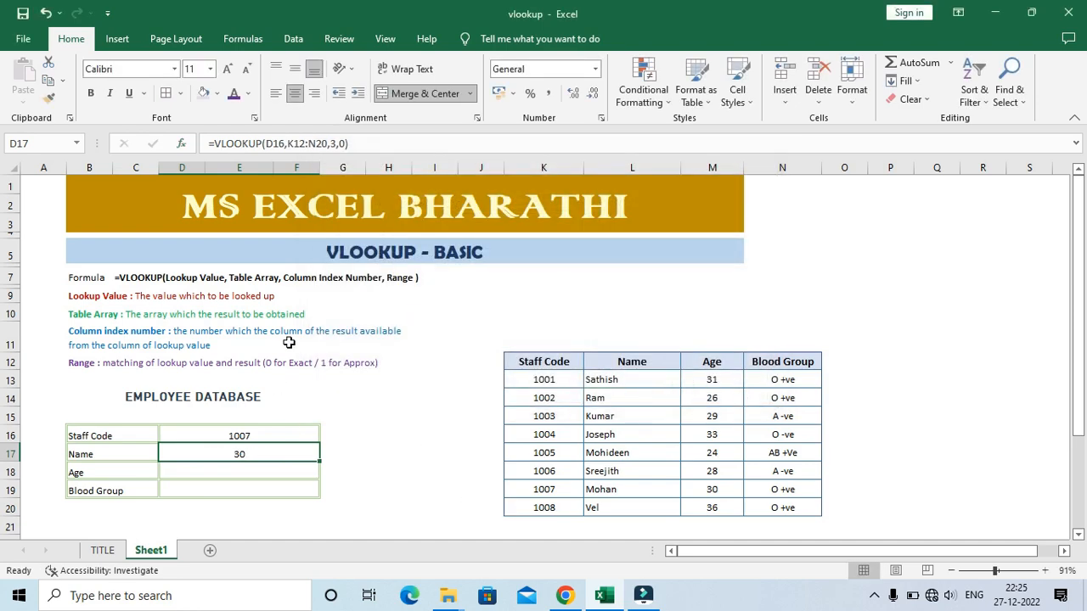
Step: Change the column index in the Name cell's VLOOKUP formula, D17, to 2
click(337, 146)
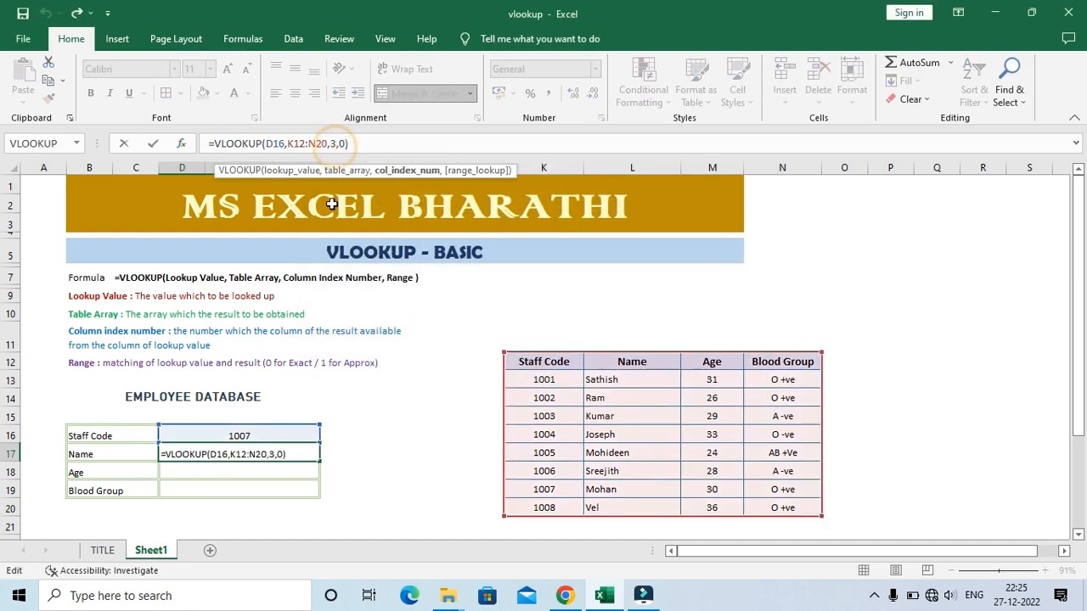
key(BackSpace)
text(2)
key(Return)
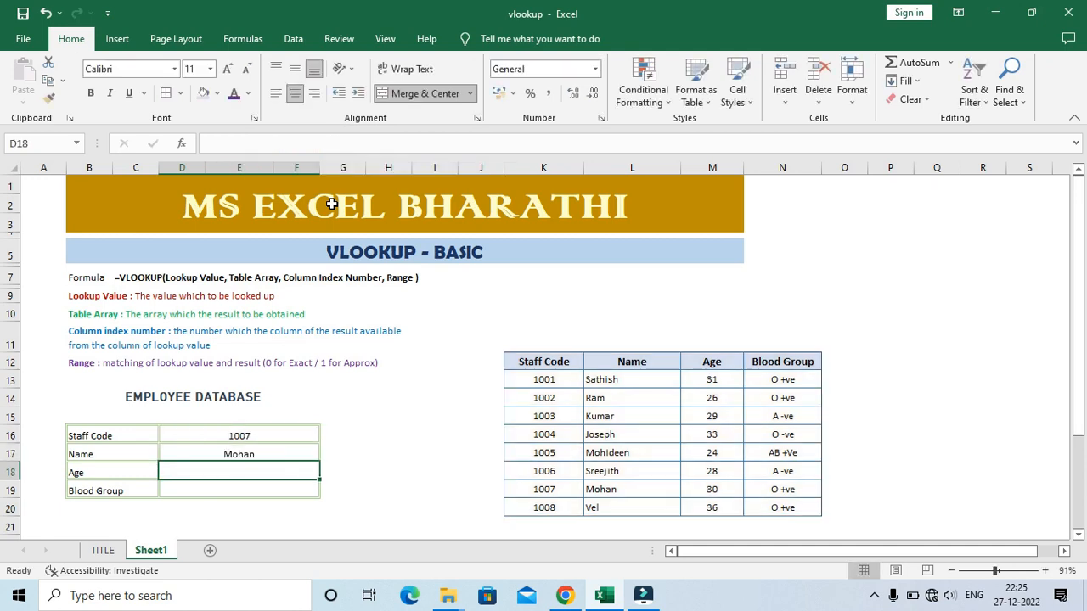
key(Up)
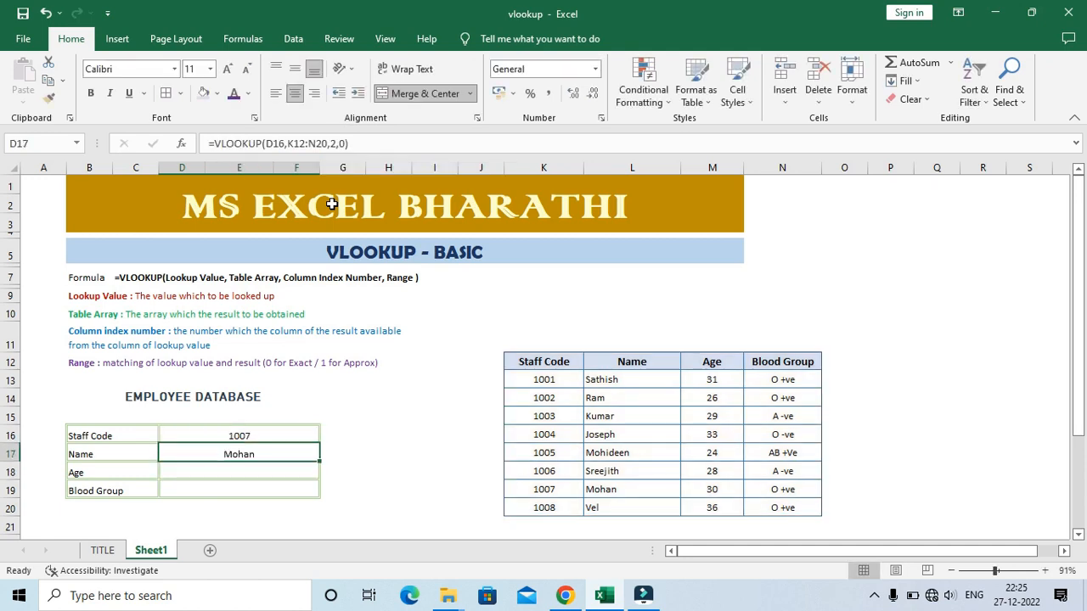
Step: Enter the exact-match formula =VLOOKUP(D16,K12:N20,3,0) in the form's Age cell, D18
key(Down)
text(=)
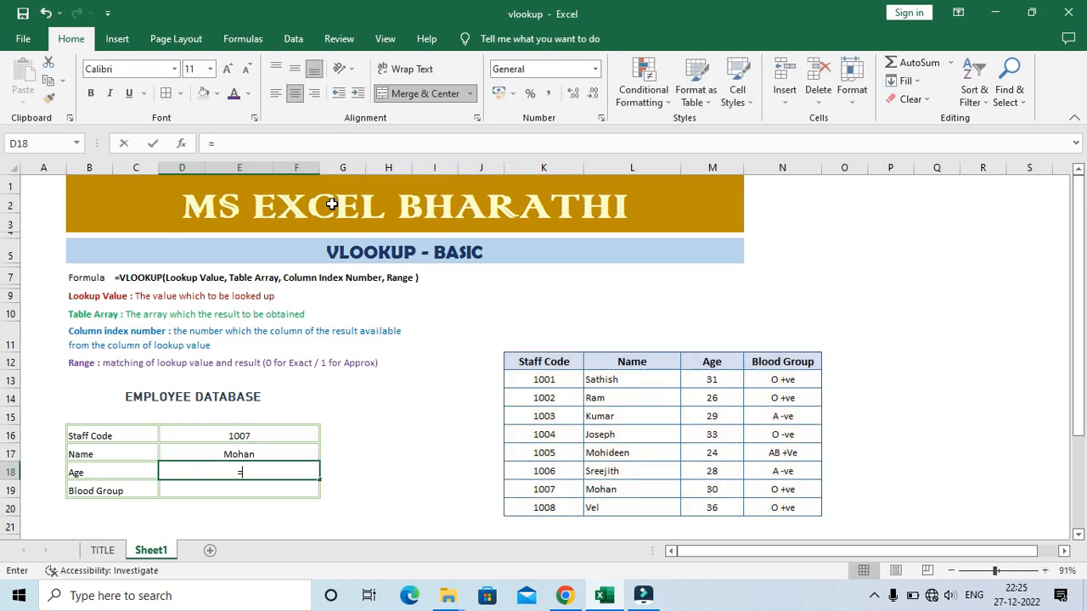
text(VLOOKUP()
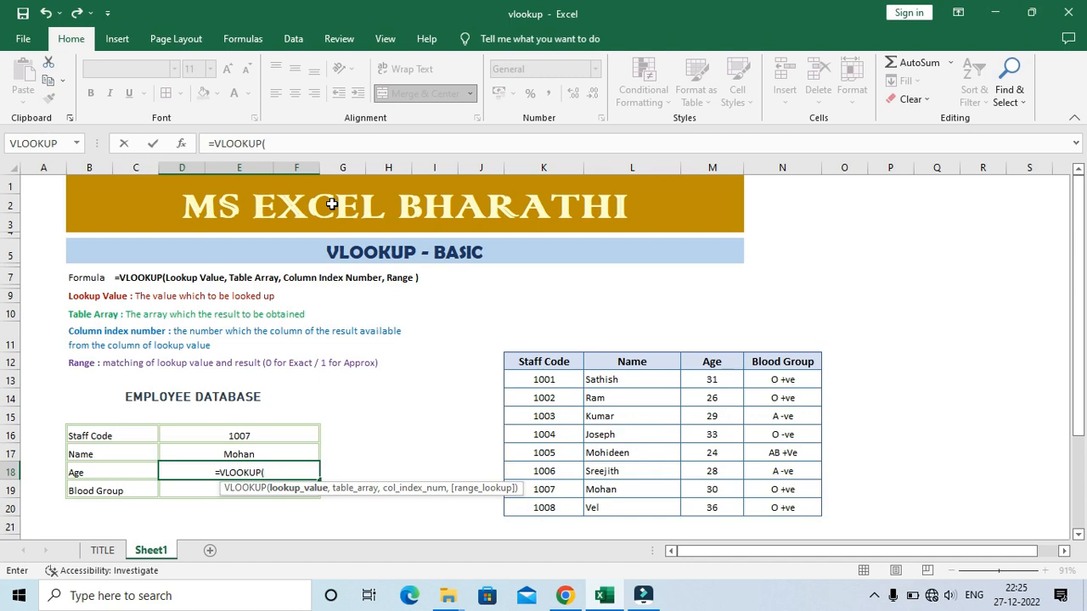
click(262, 433)
text(,)
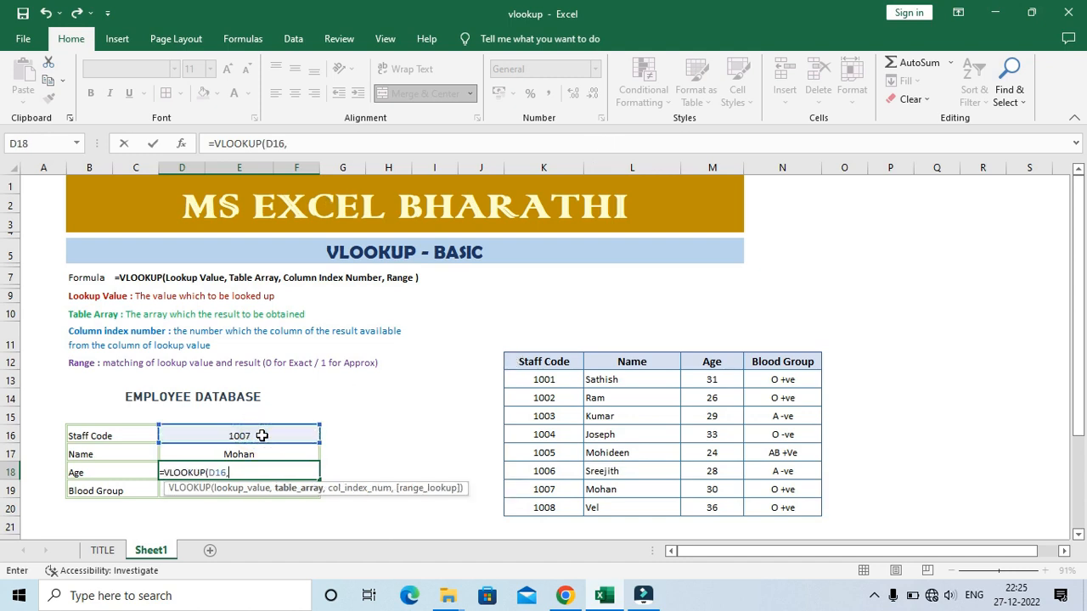
drag(550, 357, 807, 507)
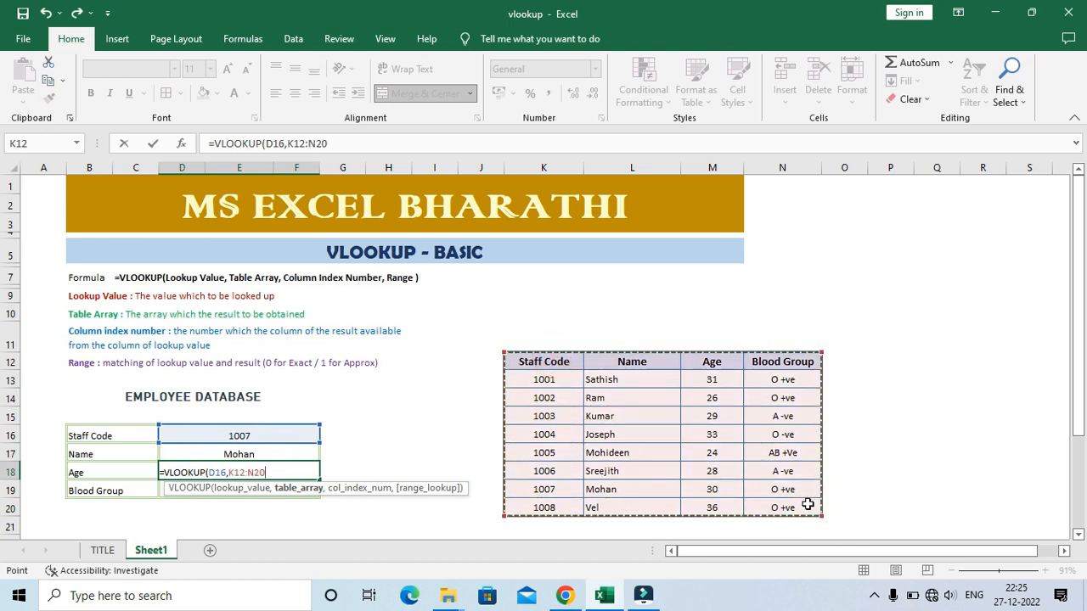
text(,)
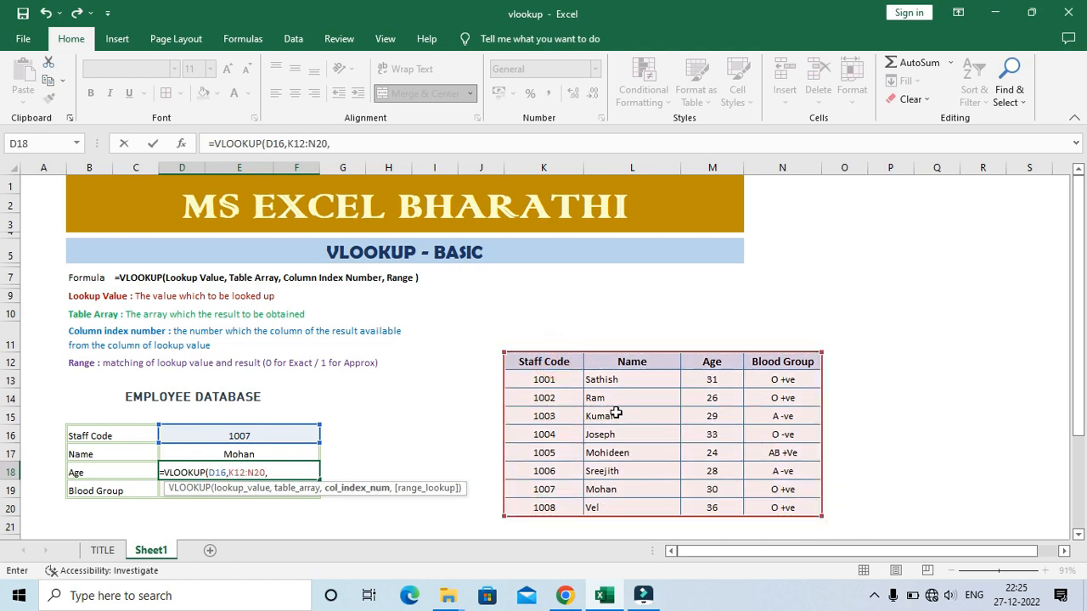
text(3,)
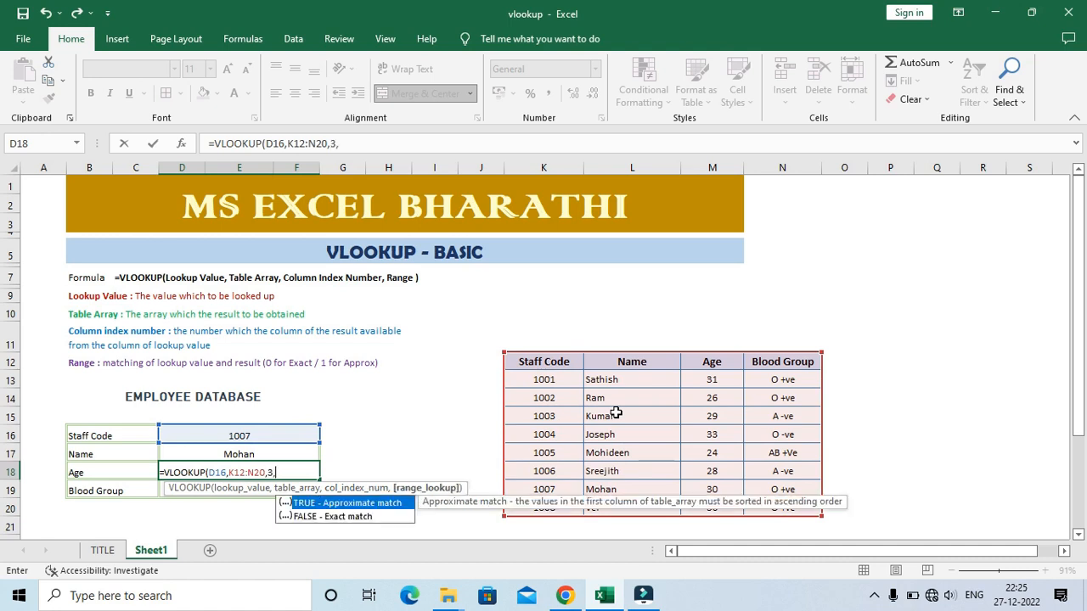
text(0))
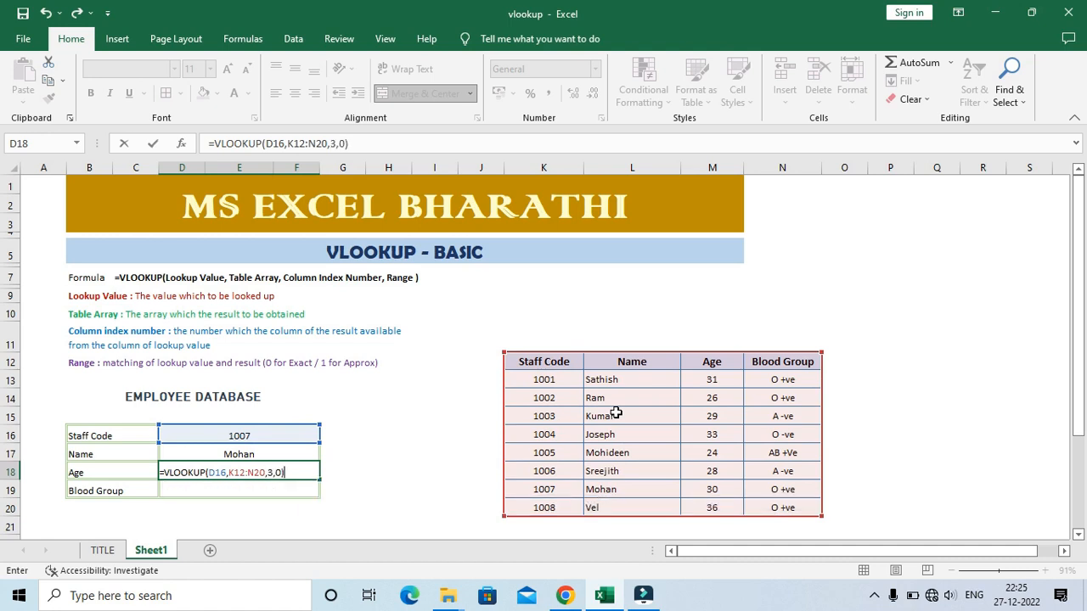
key(Return)
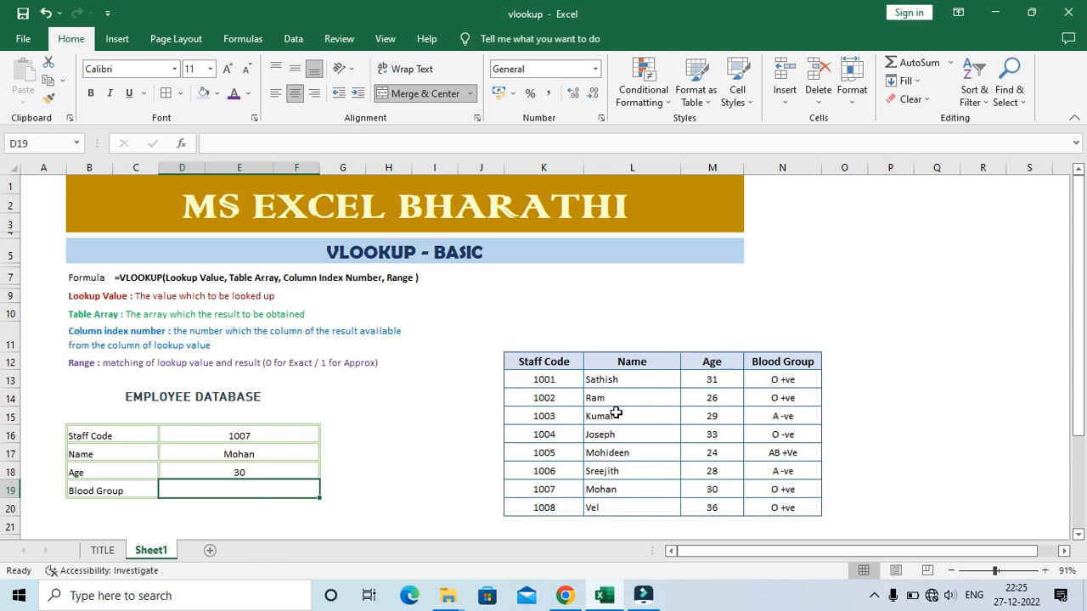
Step: Enter the exact-match formula =VLOOKUP(D16,K12:N20,4,0) in the form's Blood Group cell, D19
key(Up)
key(Down)
text(=V)
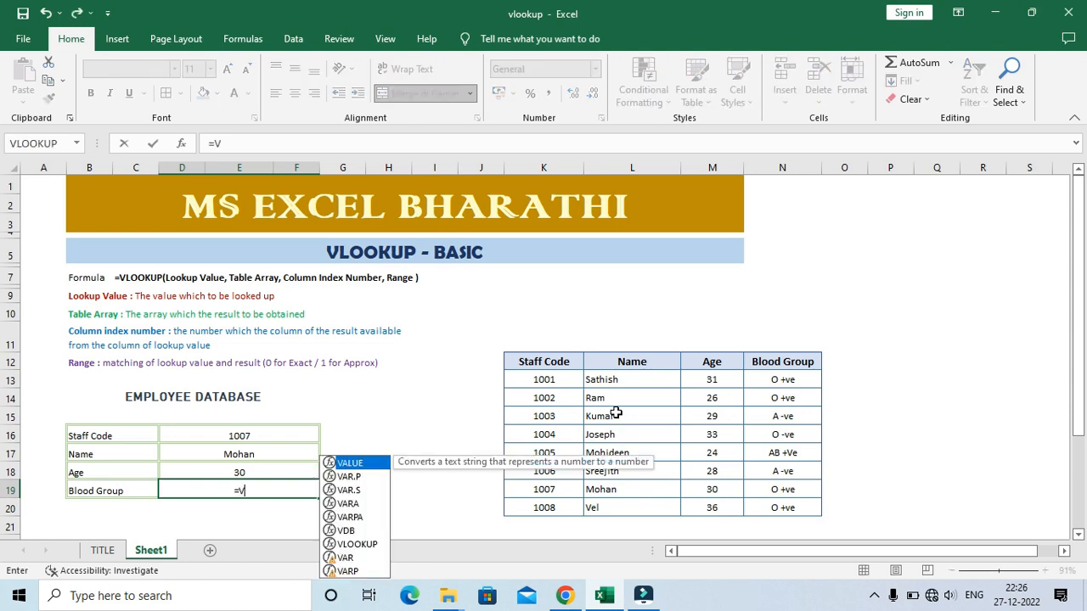
text(LOOKU)
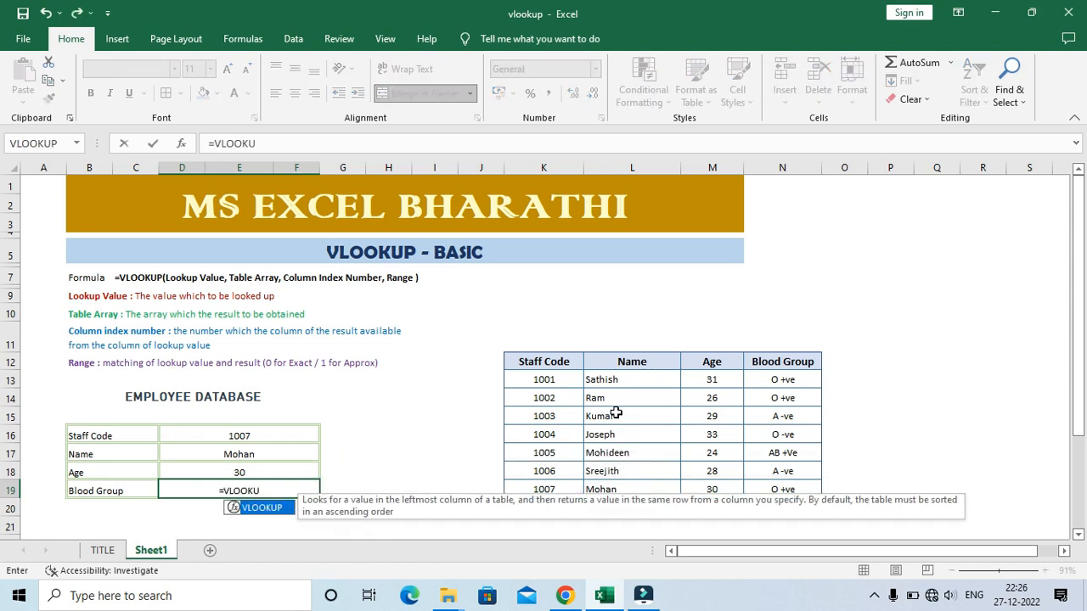
text(P()
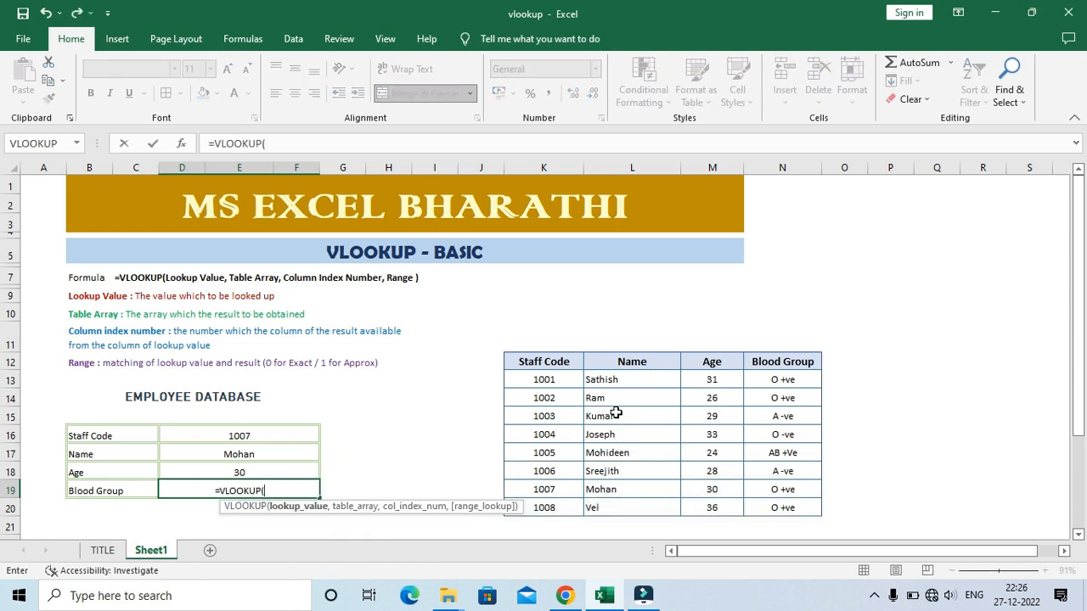
click(255, 433)
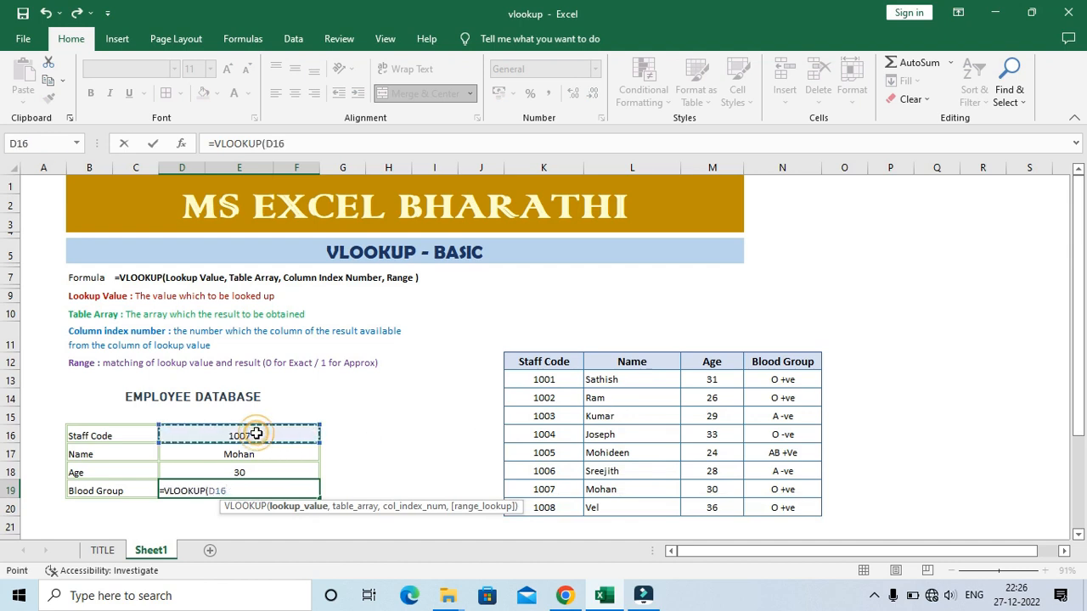
text(,)
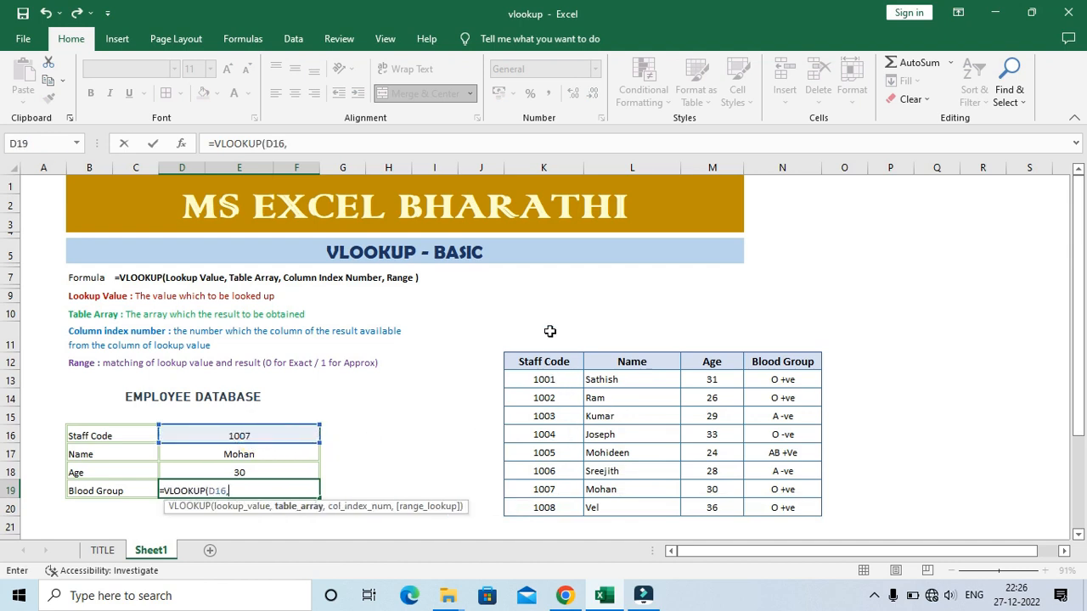
drag(553, 365, 773, 508)
text(,)
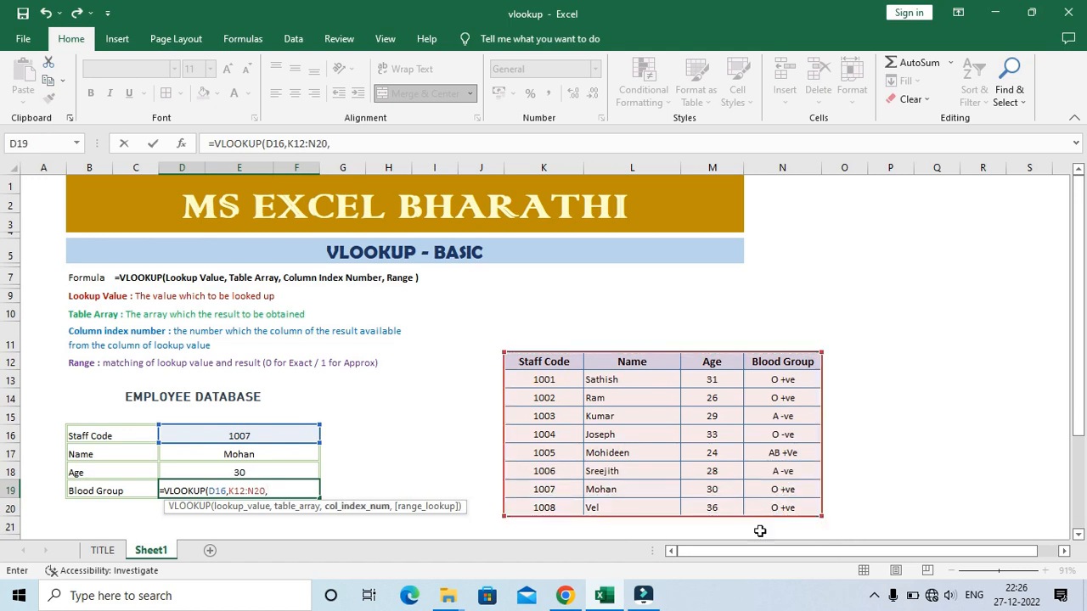
text(4,0)
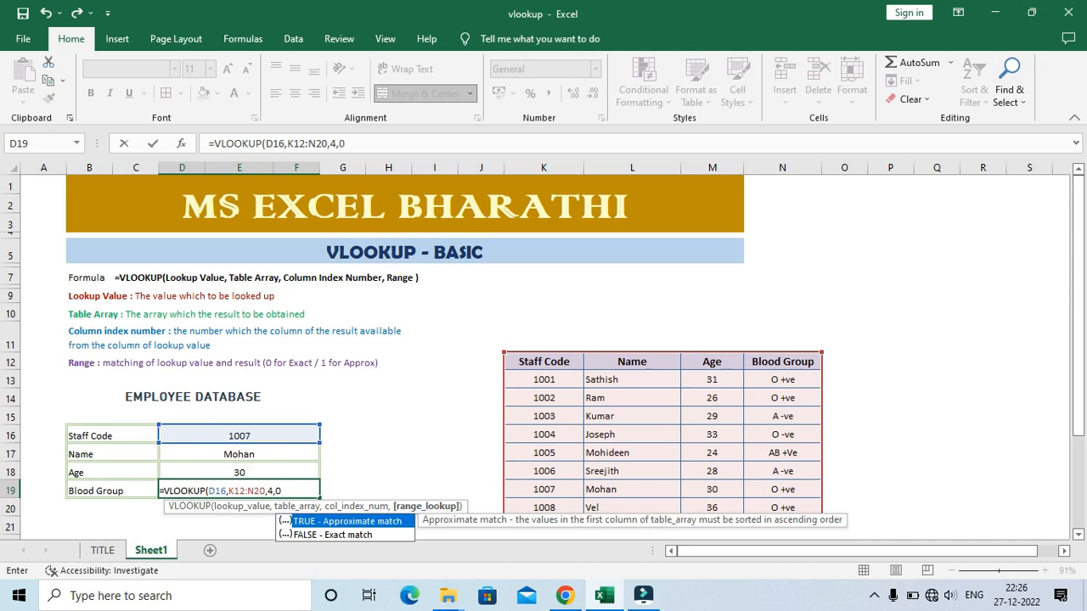
text())
key(Return)
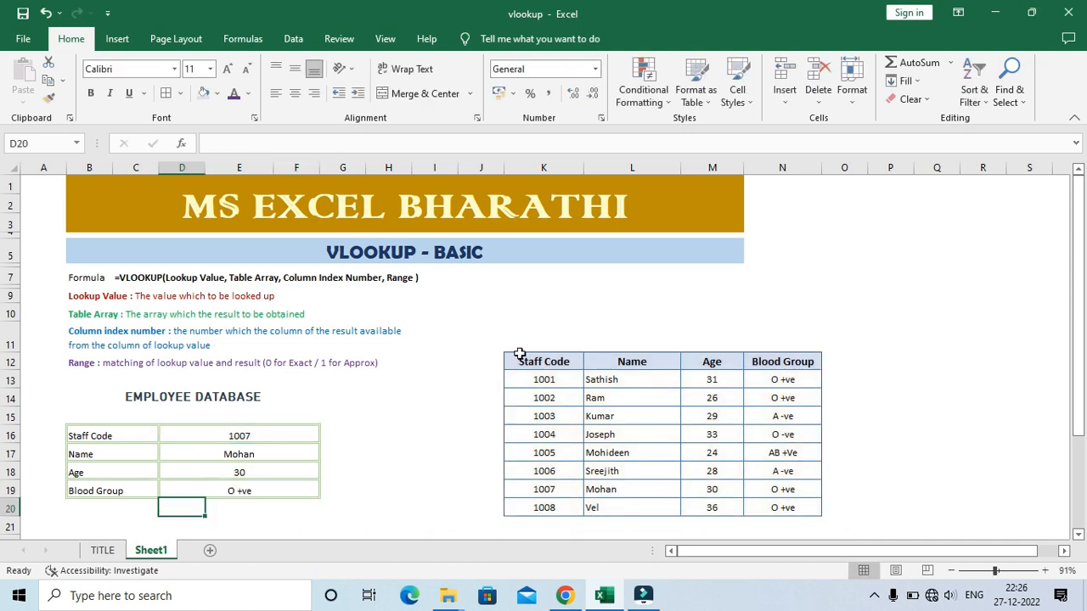
click(556, 344)
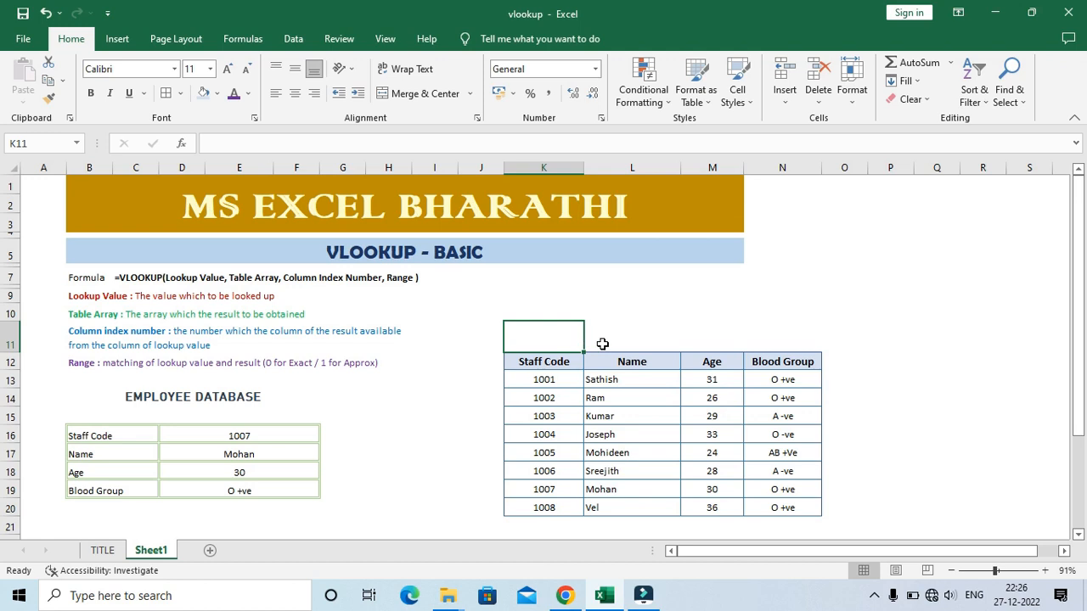
Step: Number the staff table's columns 1, 2, 3 and 4 in cells K11 to N11, above the headers
text(1)
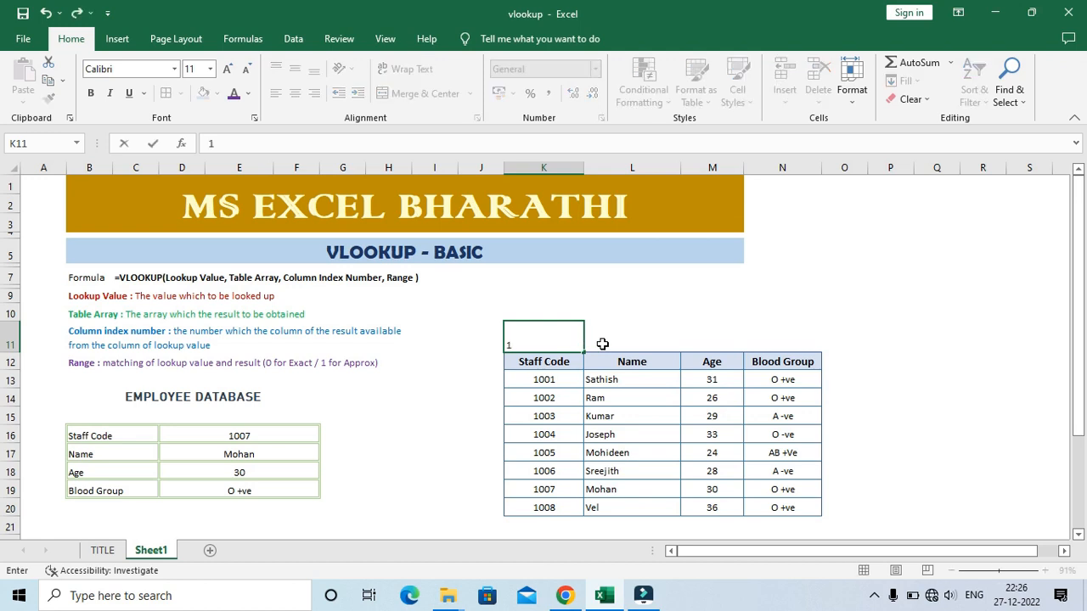
double_click(602, 343)
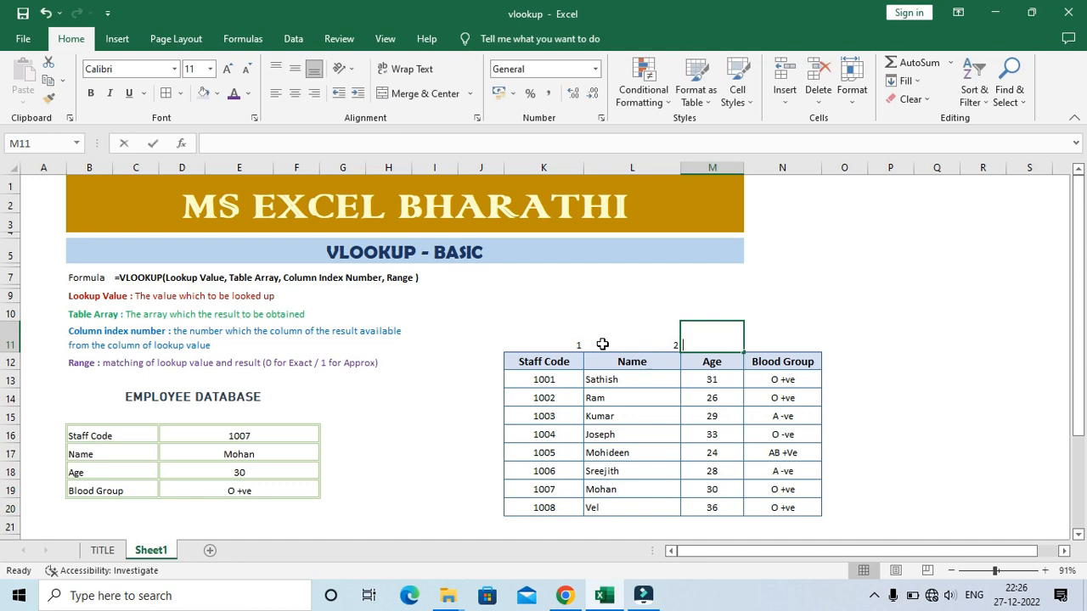
text(3)
key(Tab)
text(4)
key(Return)
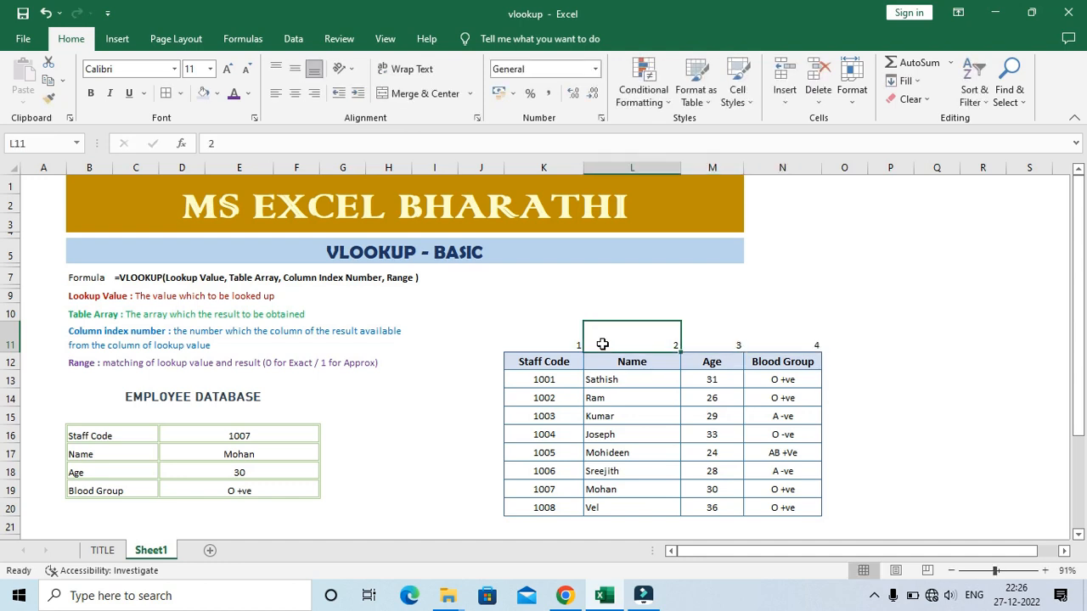
click(575, 362)
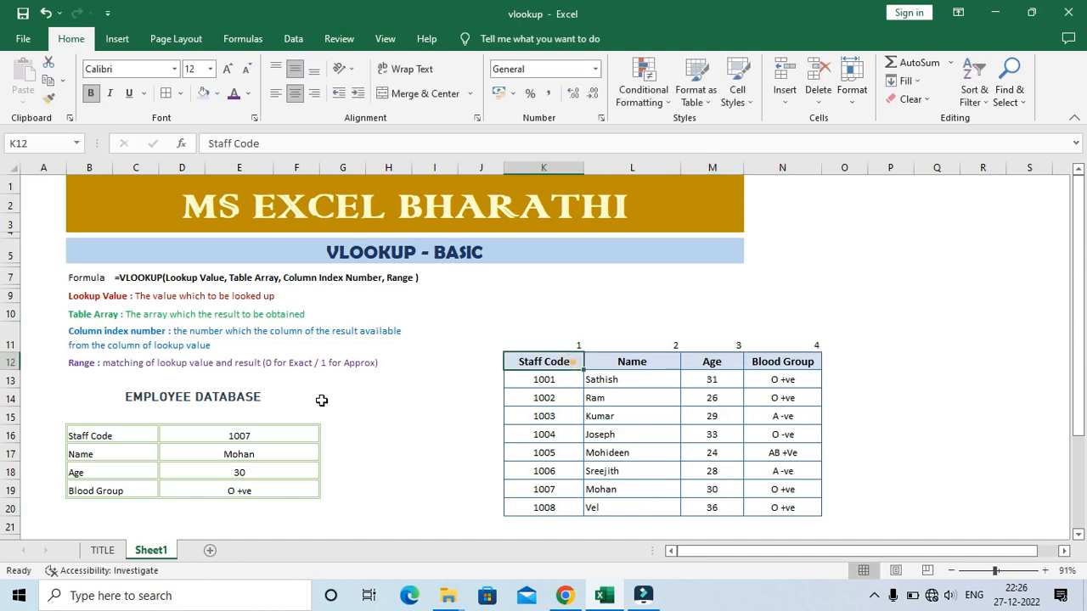
Step: Replace the formula in the Age cell, D18, with a new VLOOKUP that uses the Name cell, D17, as lookup value
click(247, 453)
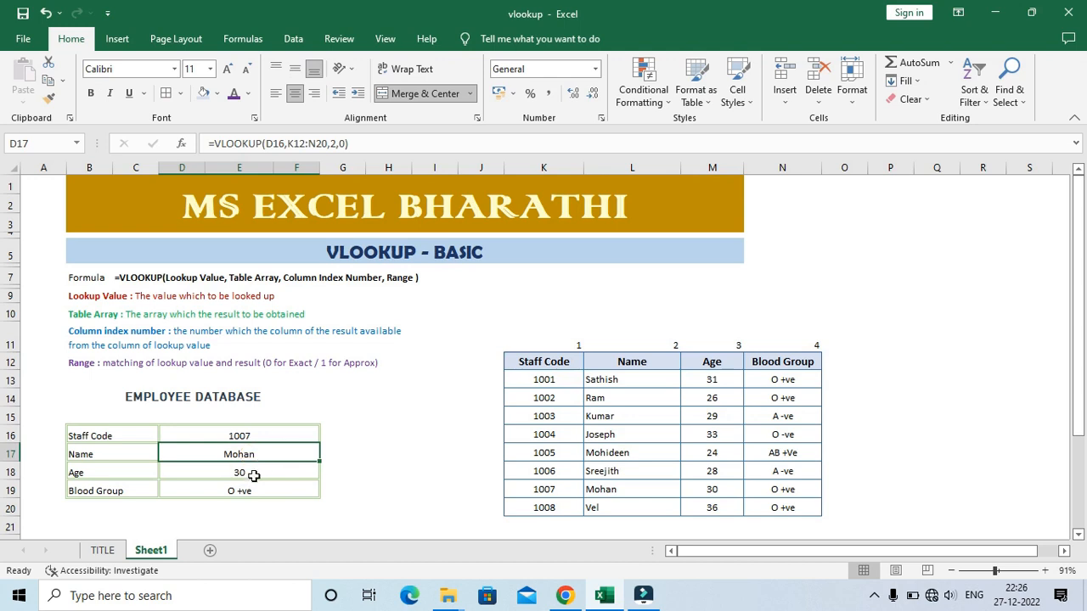
click(260, 467)
click(261, 455)
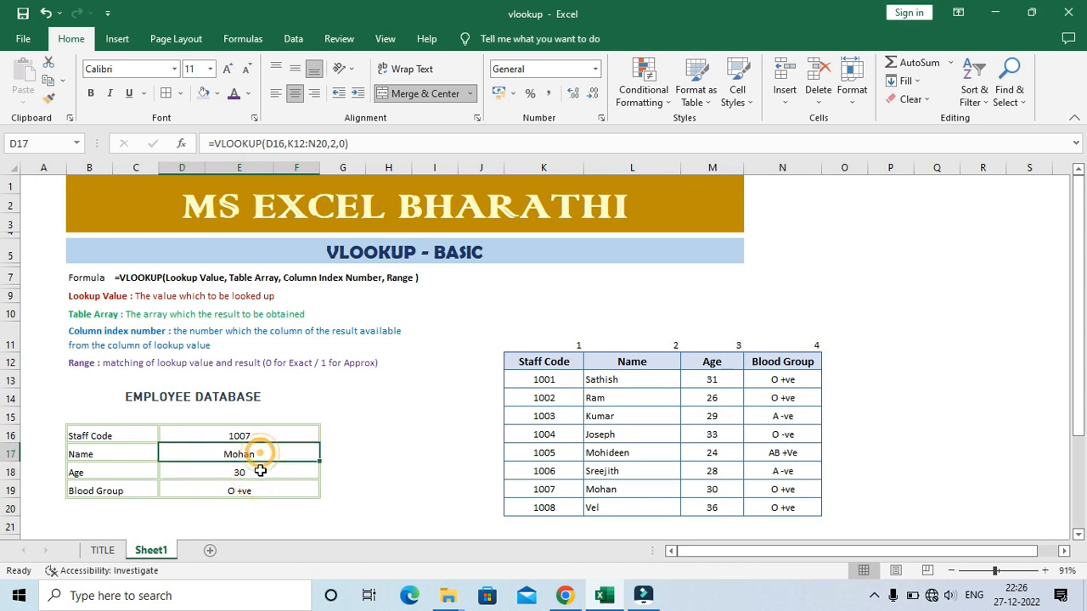
click(265, 473)
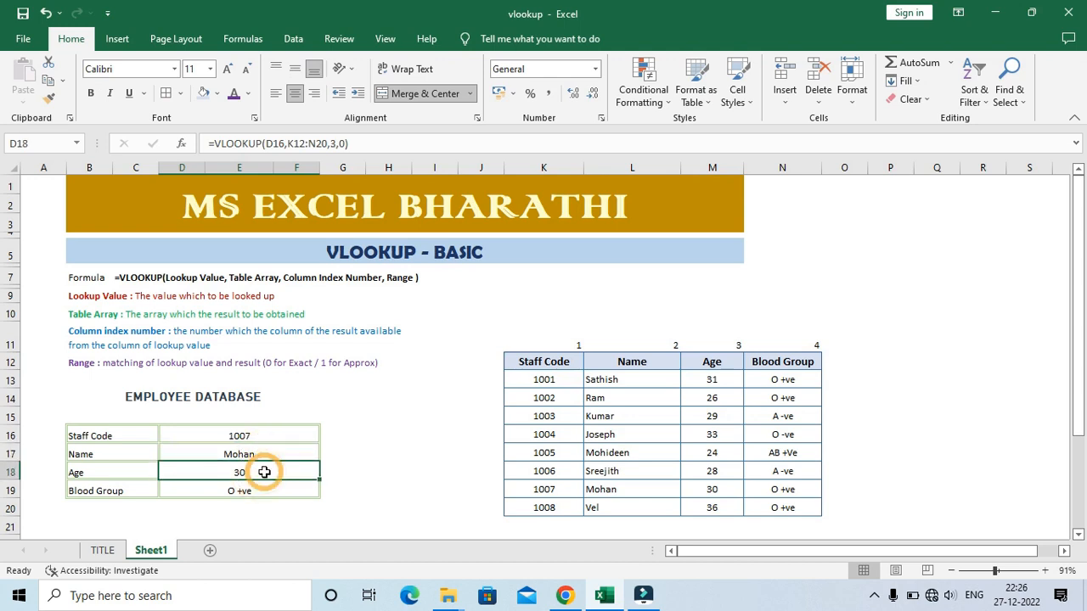
double_click(265, 473)
text(=)
text(VLOOKUP)
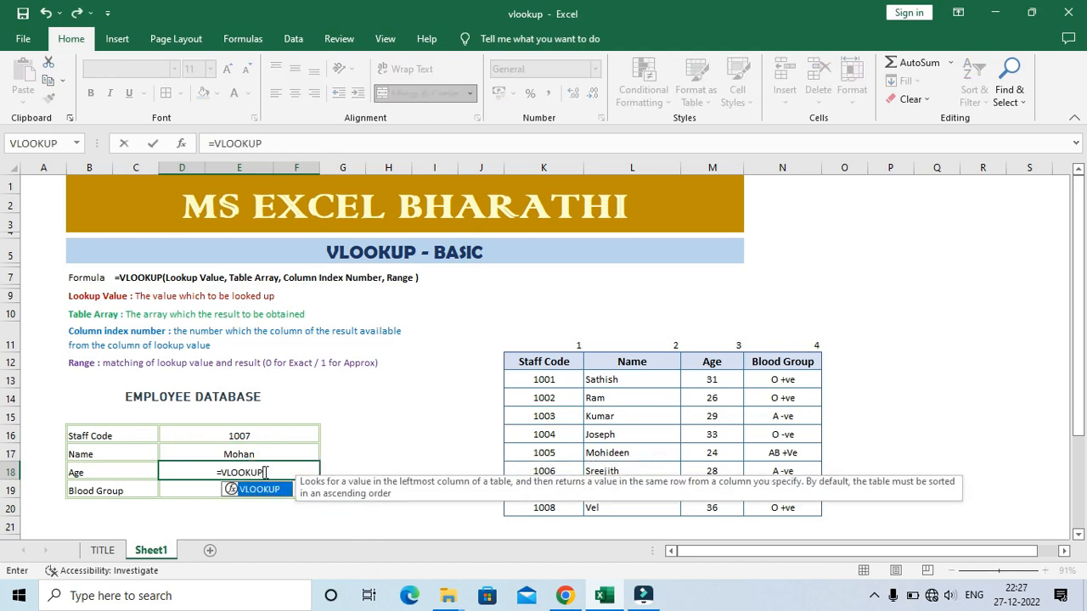
text(()
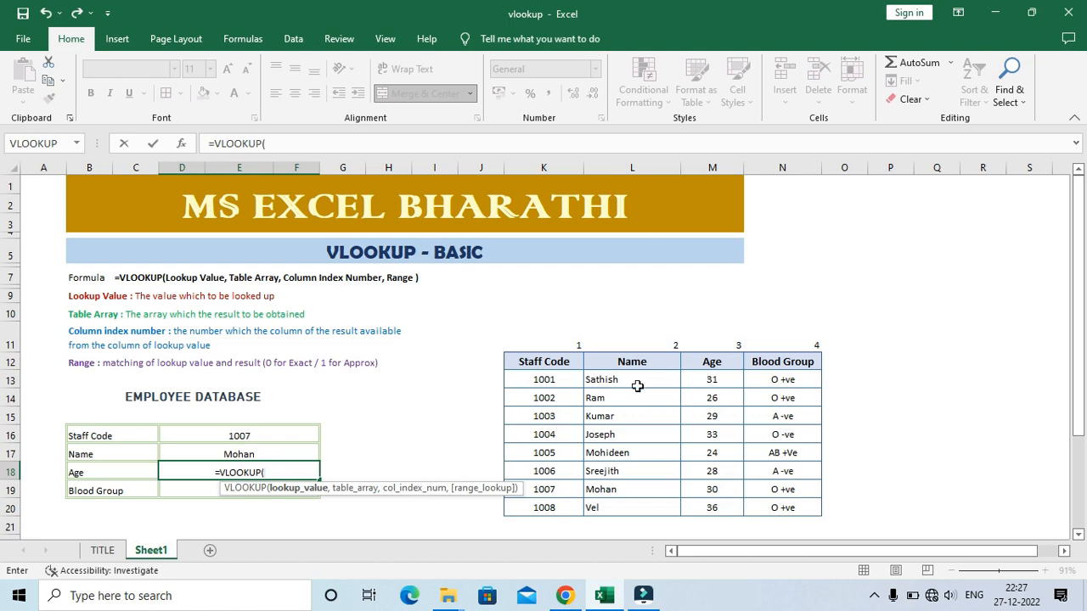
click(255, 454)
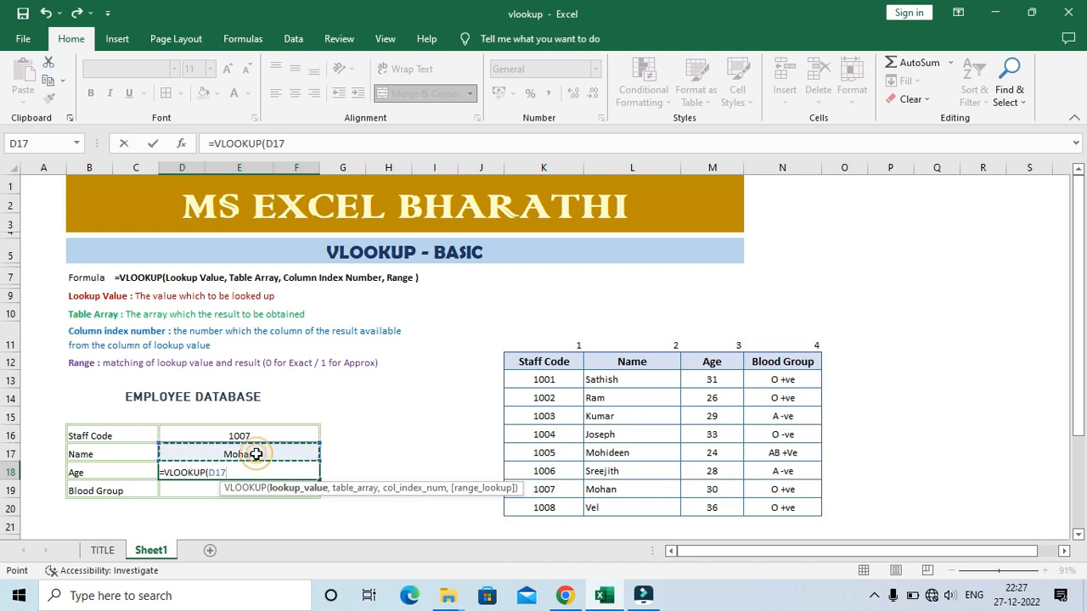
text(,)
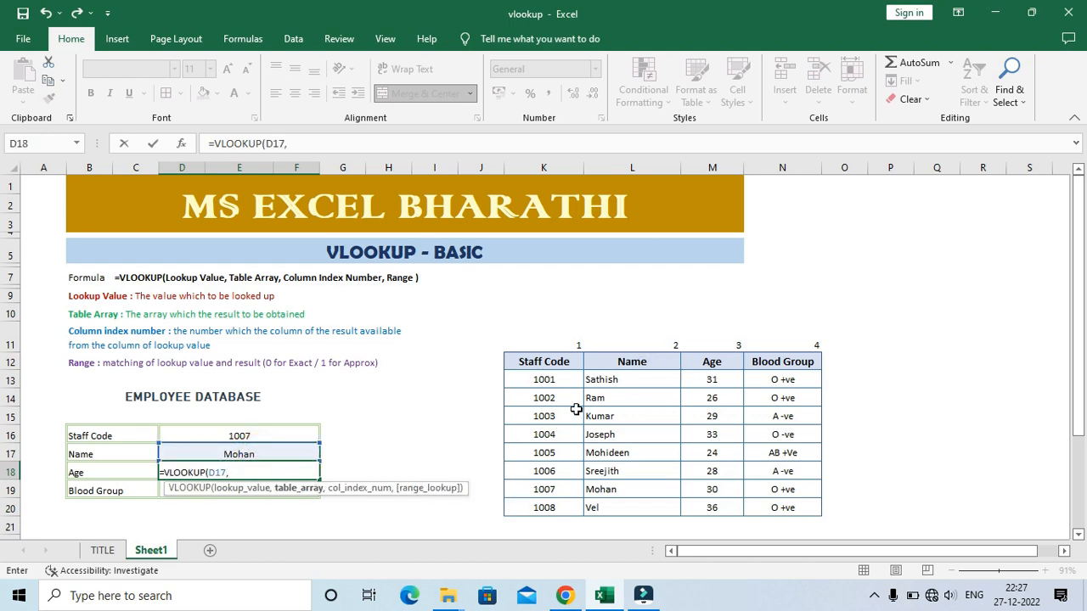
Step: Complete D18's VLOOKUP with table array L12:N20, column index 2 and range lookup 0
drag(628, 362, 802, 520)
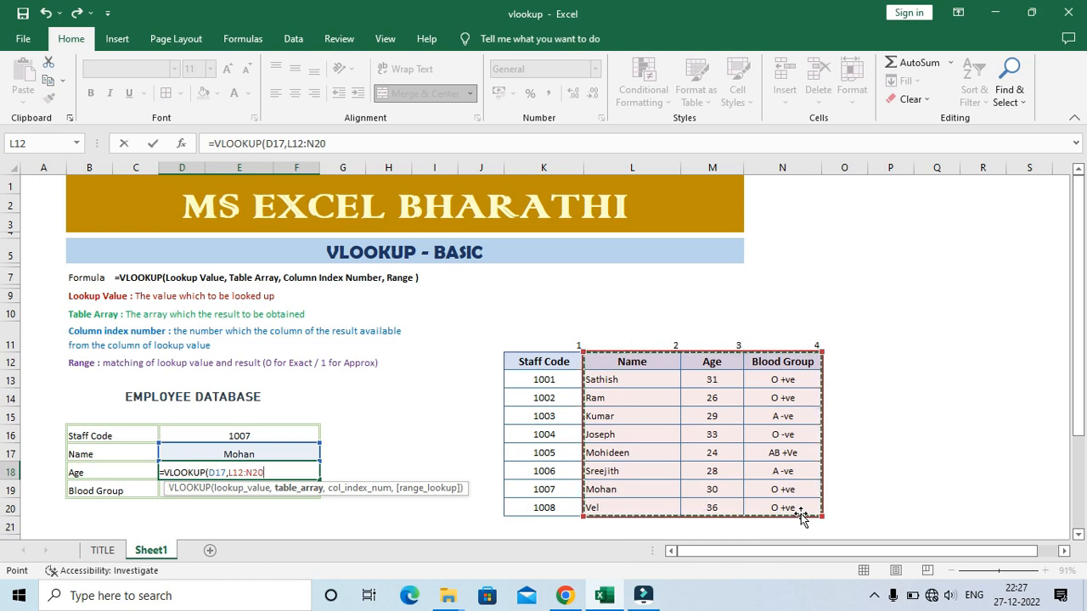
text(,)
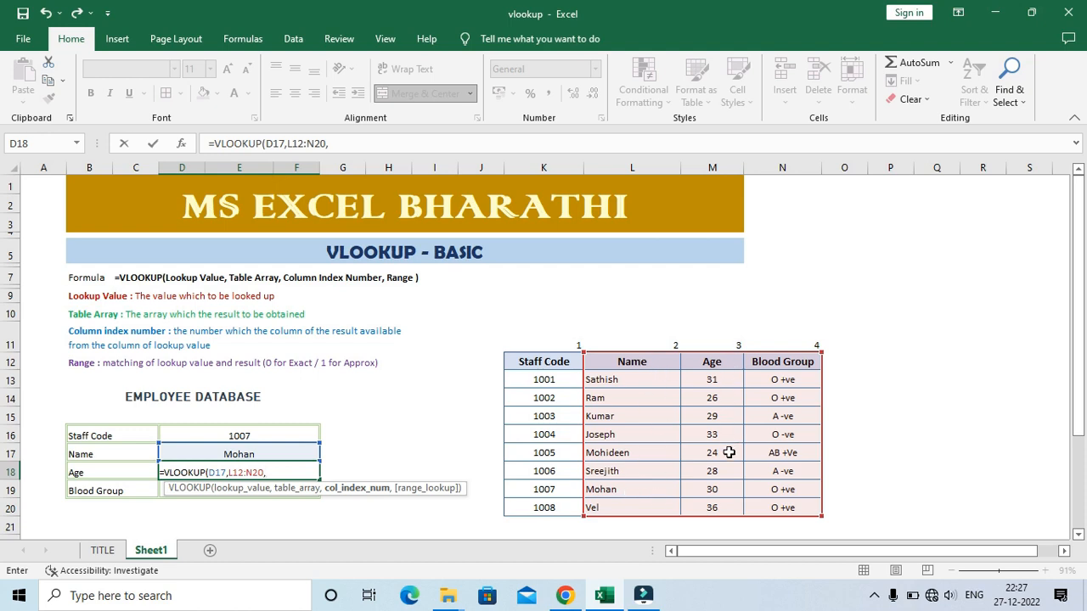
text(2,)
text(0)
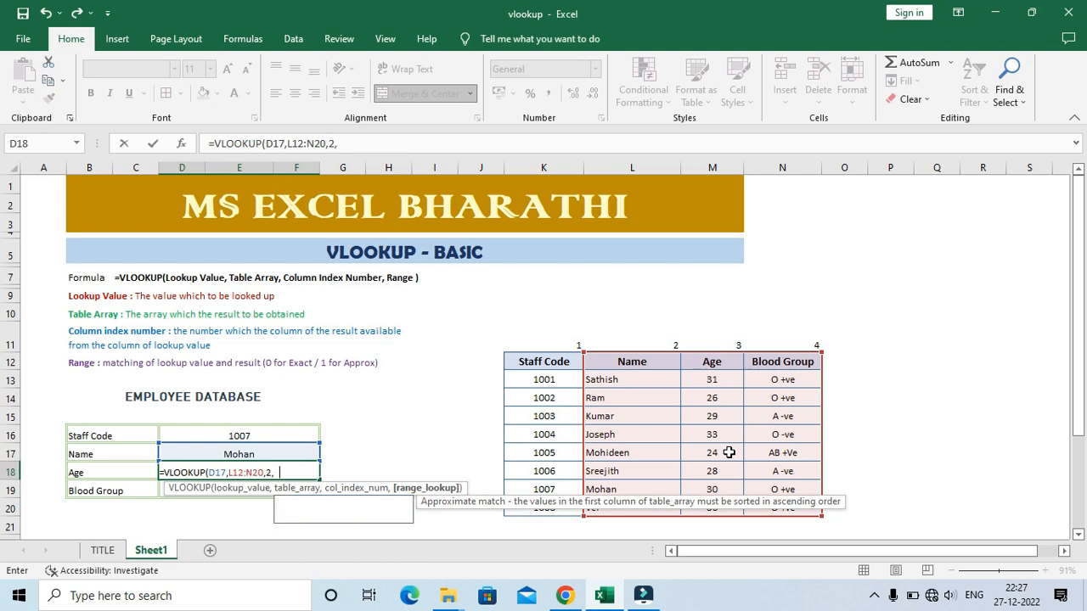
text())
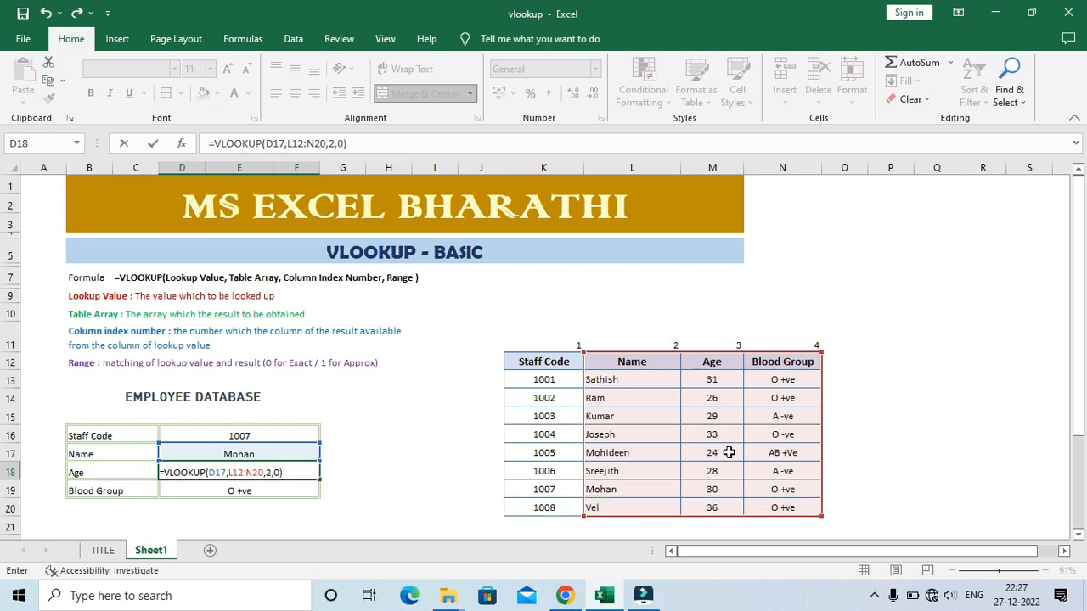
key(Return)
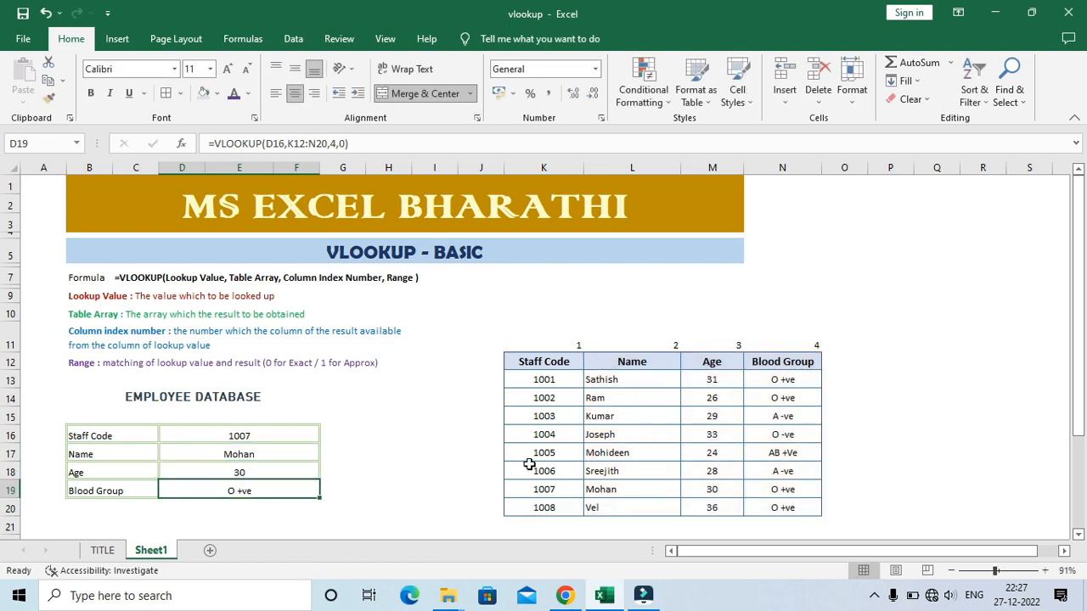